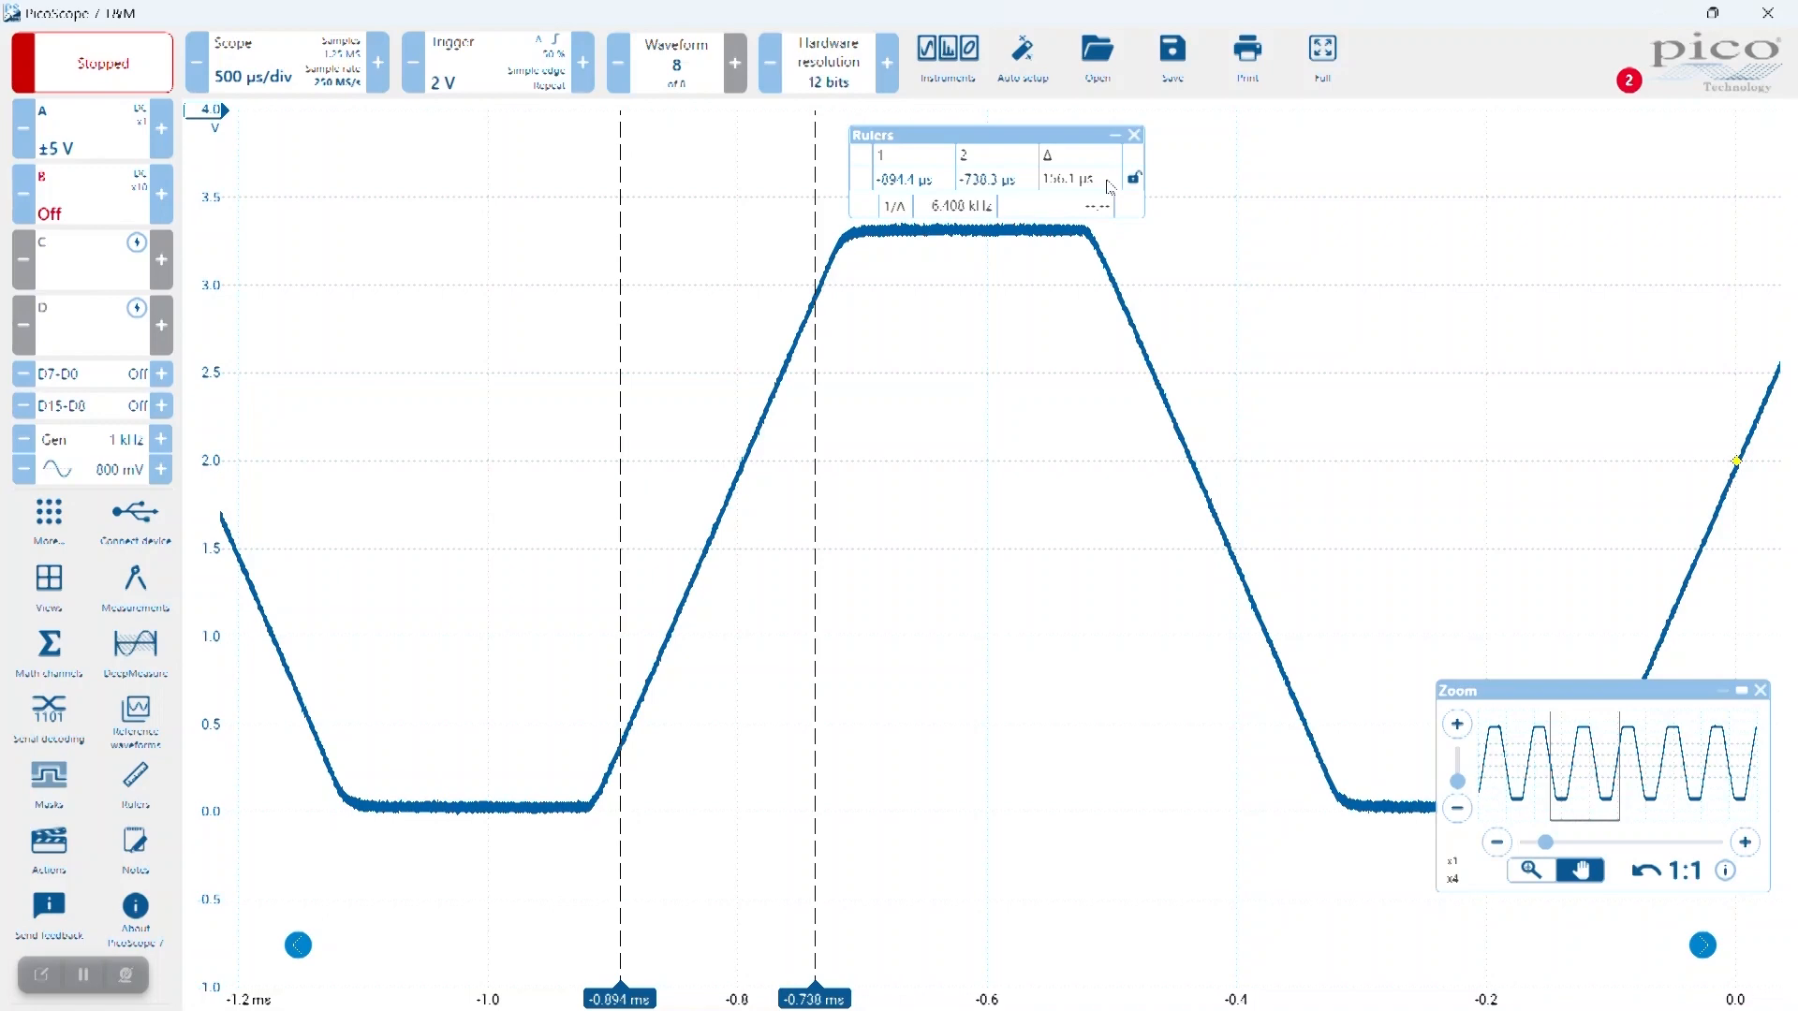
- Clear the time rulers and zoom from the waveform view, and capture a fresh set of waveforms before stopping the scope
click(1134, 135)
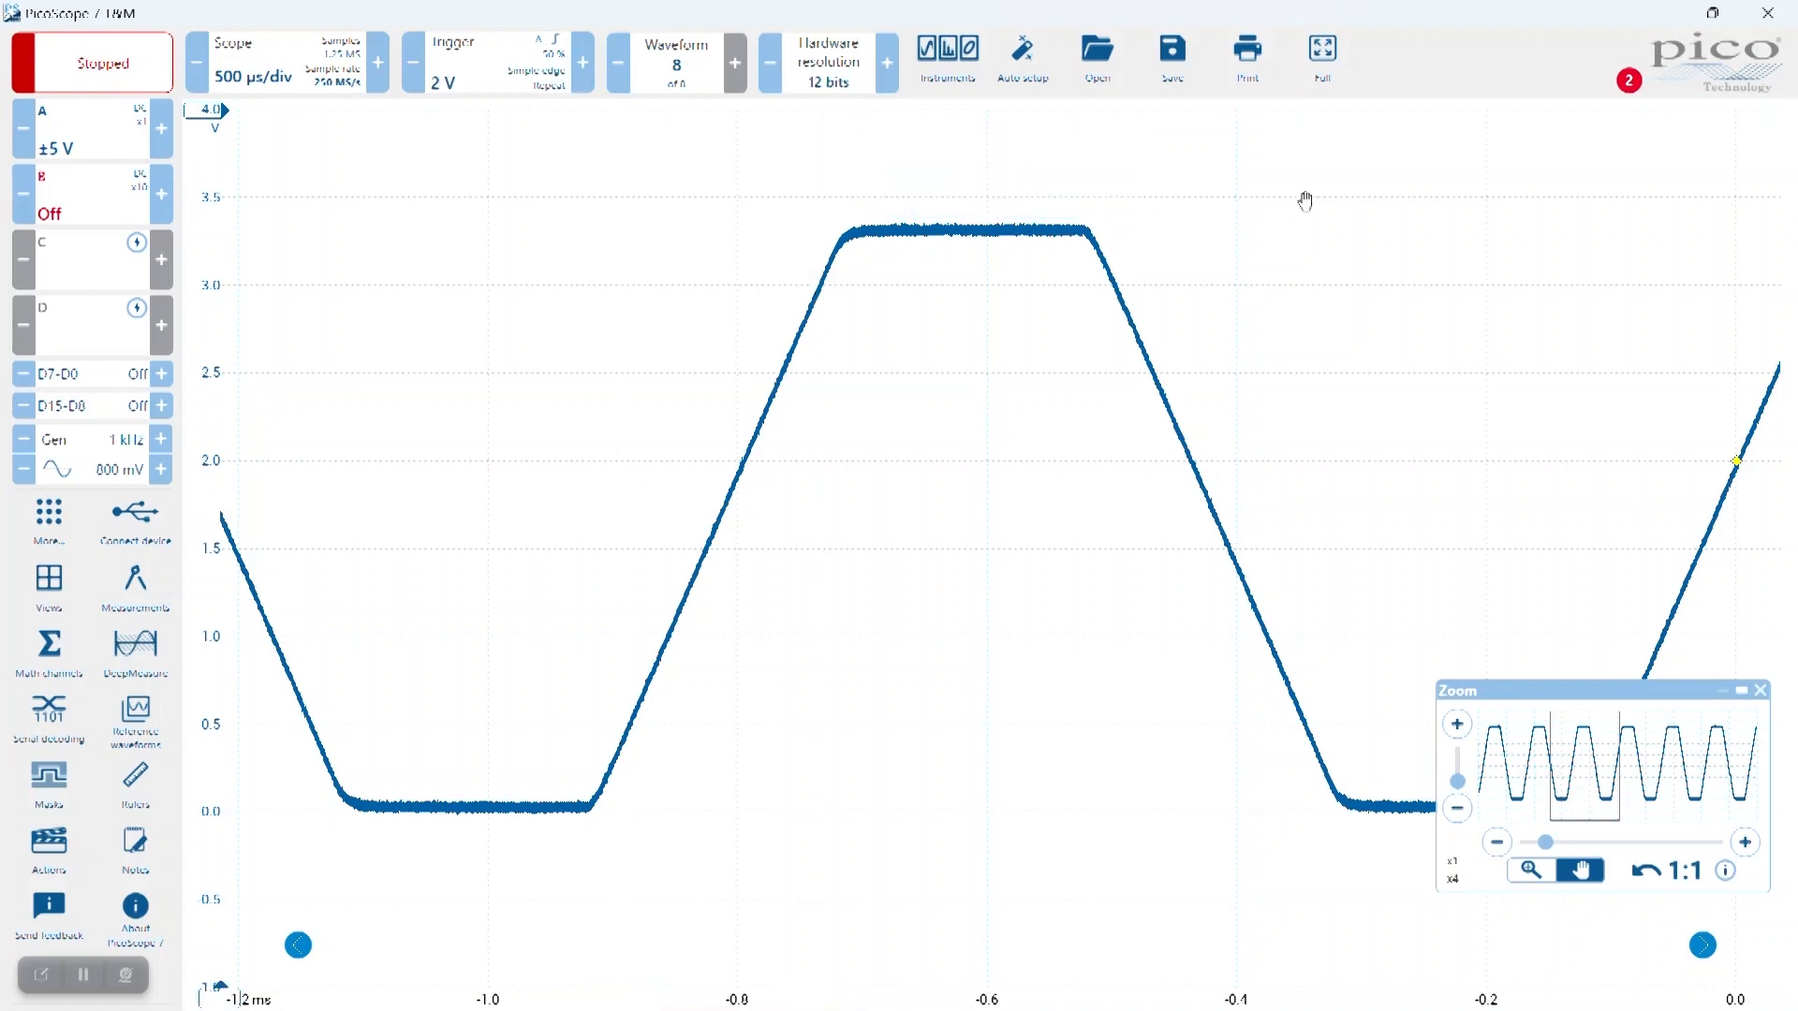
click(1761, 693)
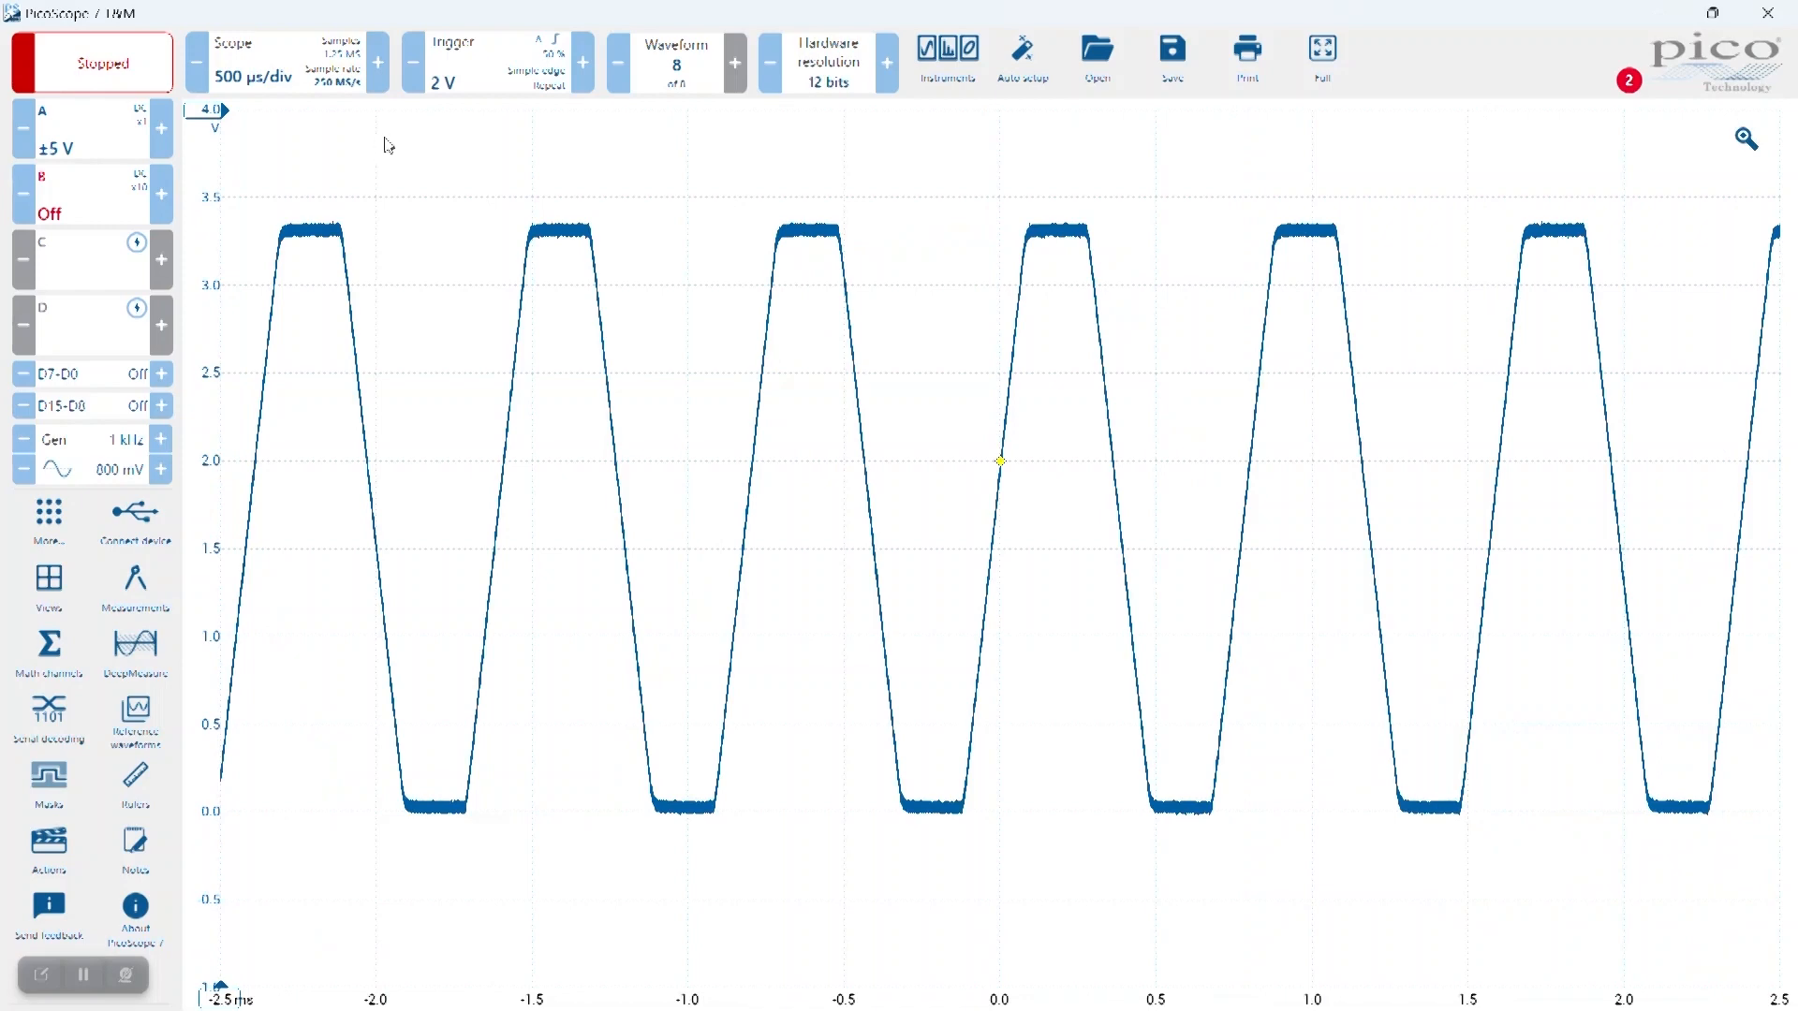
click(139, 72)
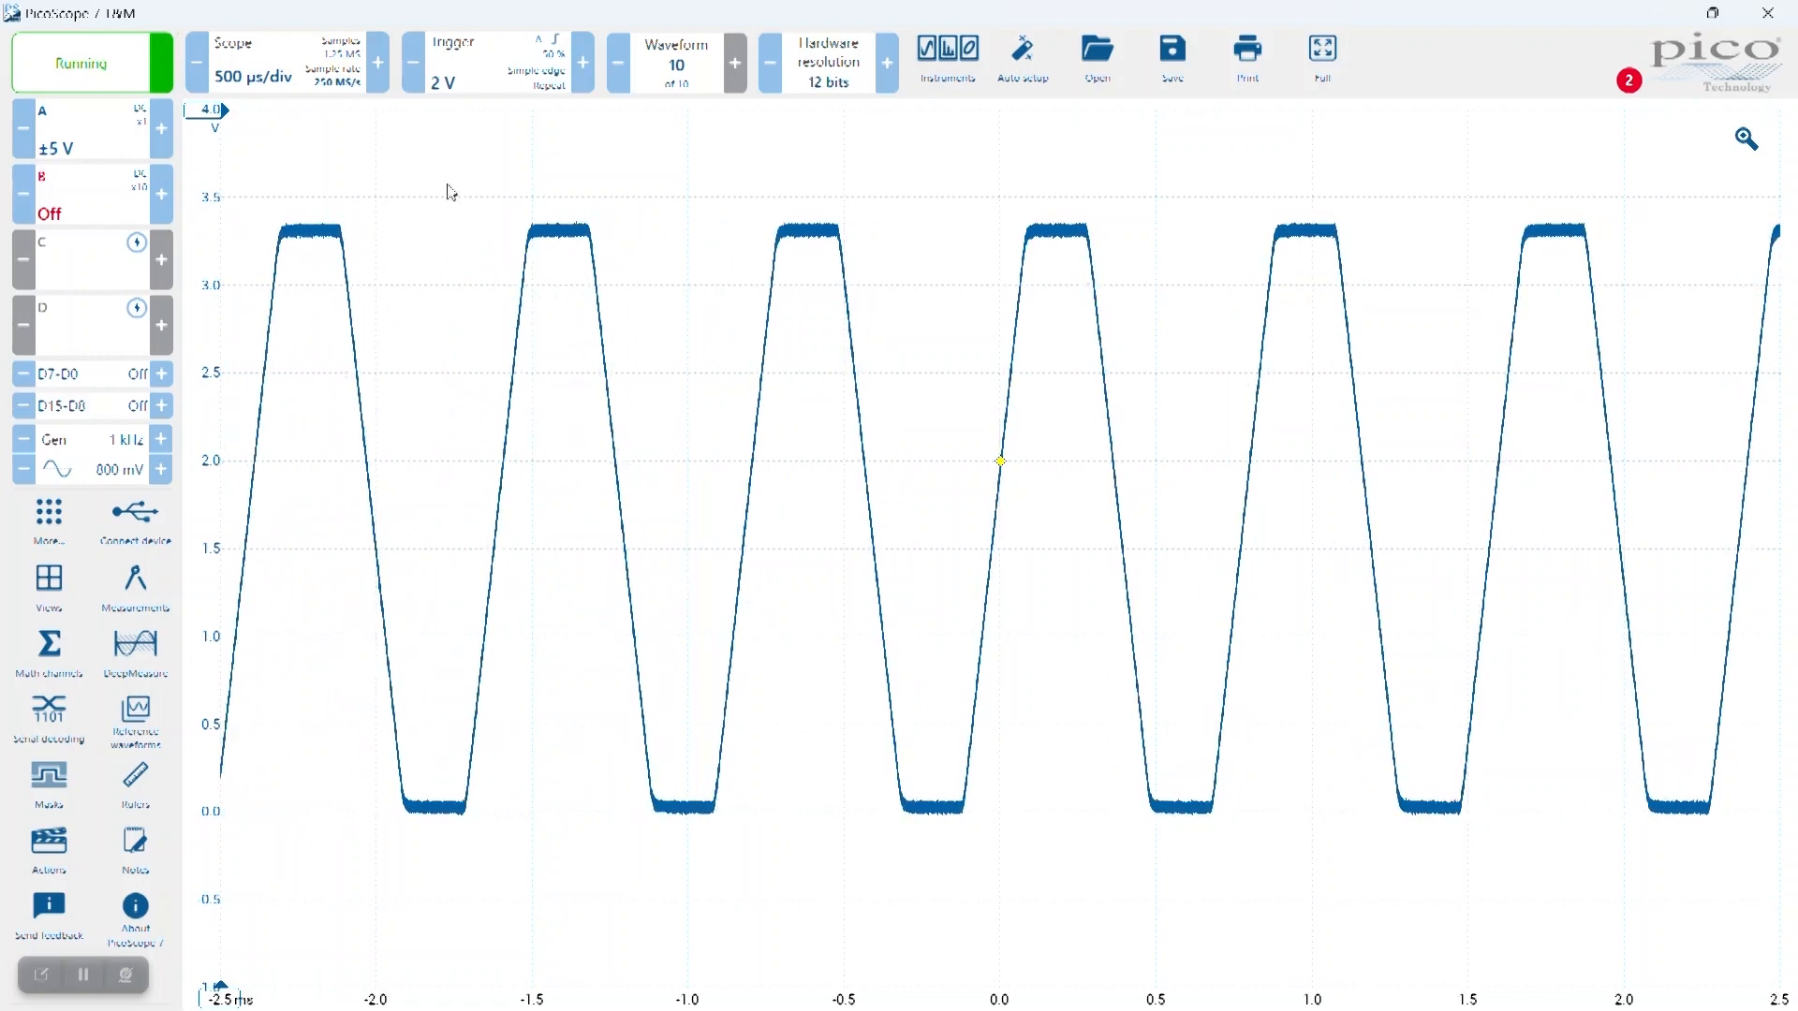
click(82, 71)
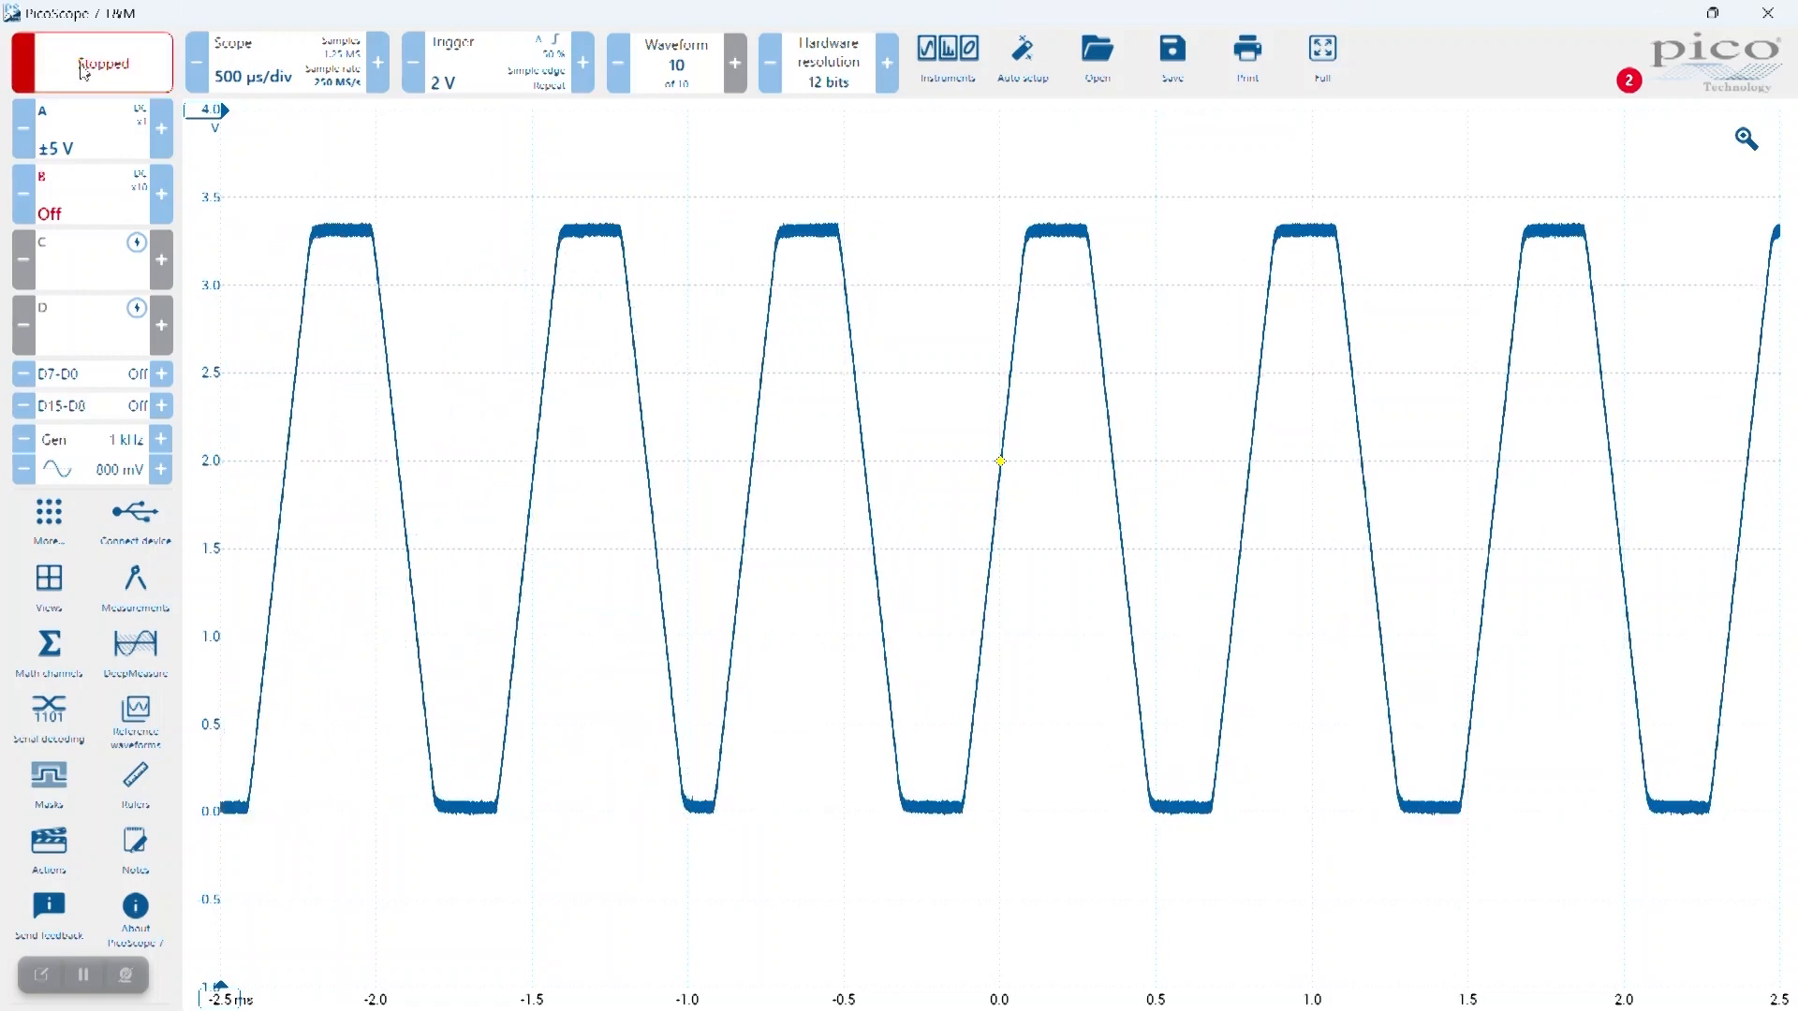
- Change the trigger type from simple edge to Rise/Fall time
click(507, 75)
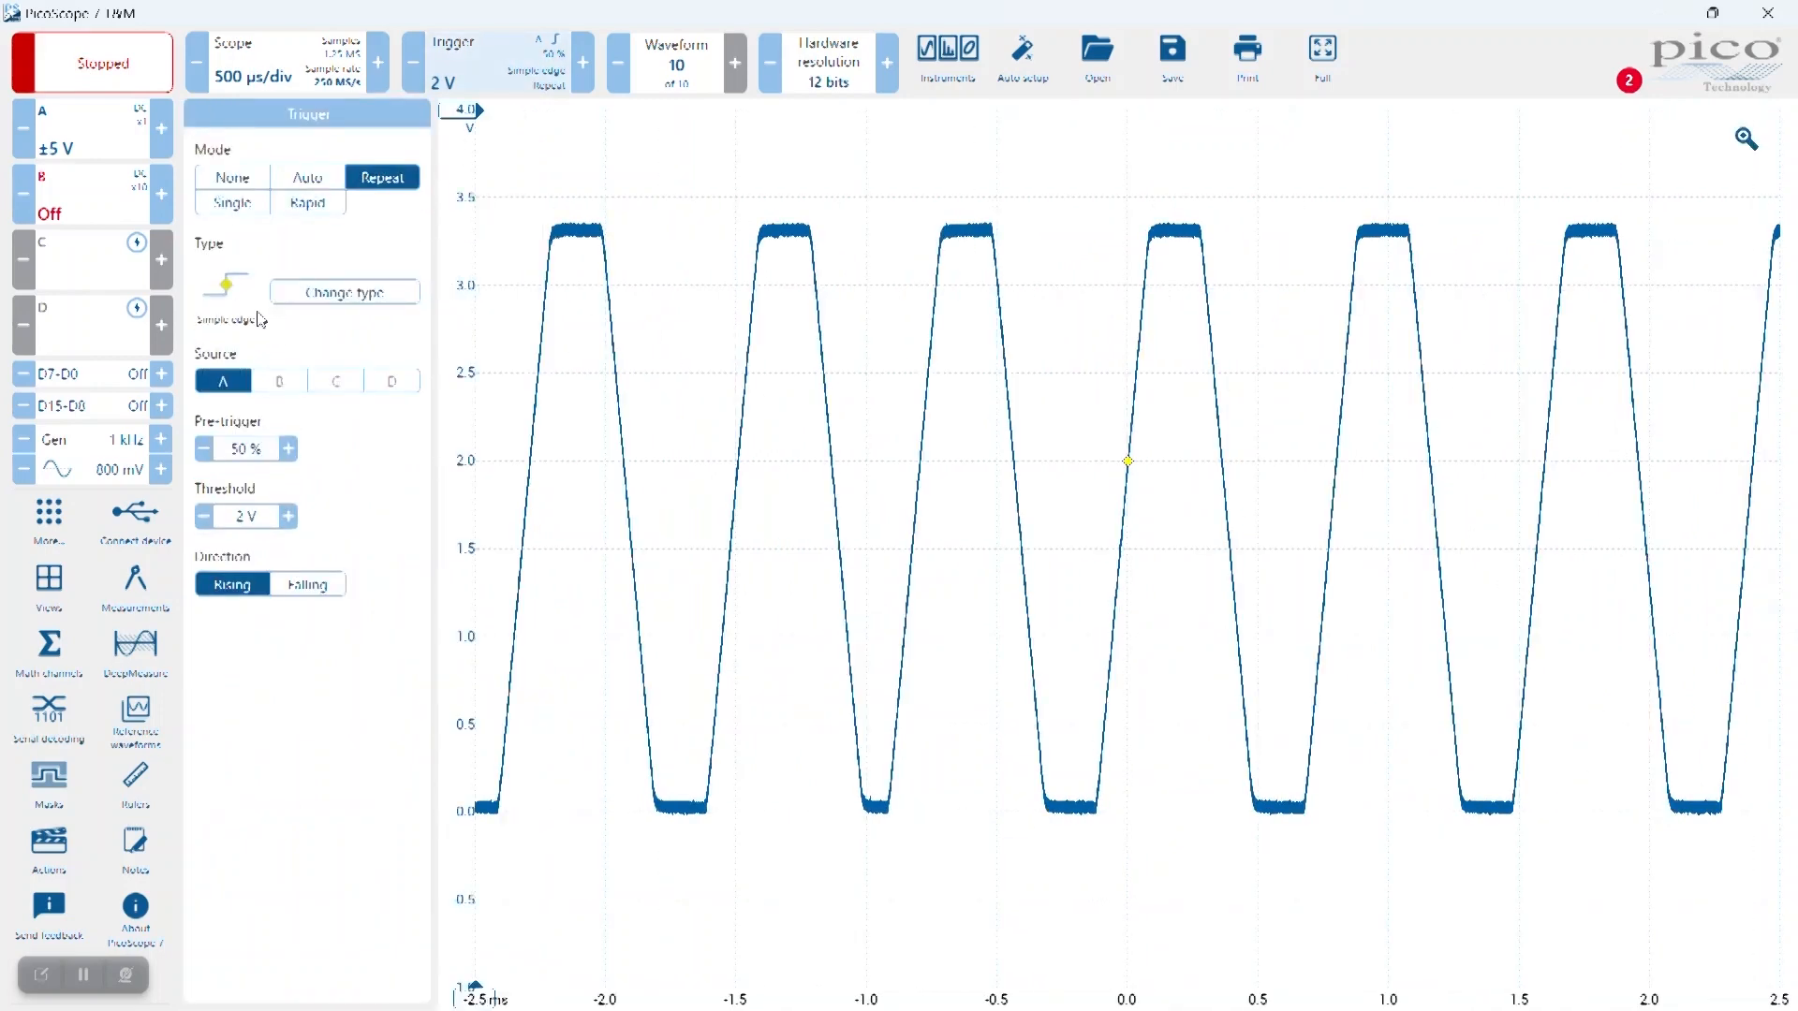
click(320, 296)
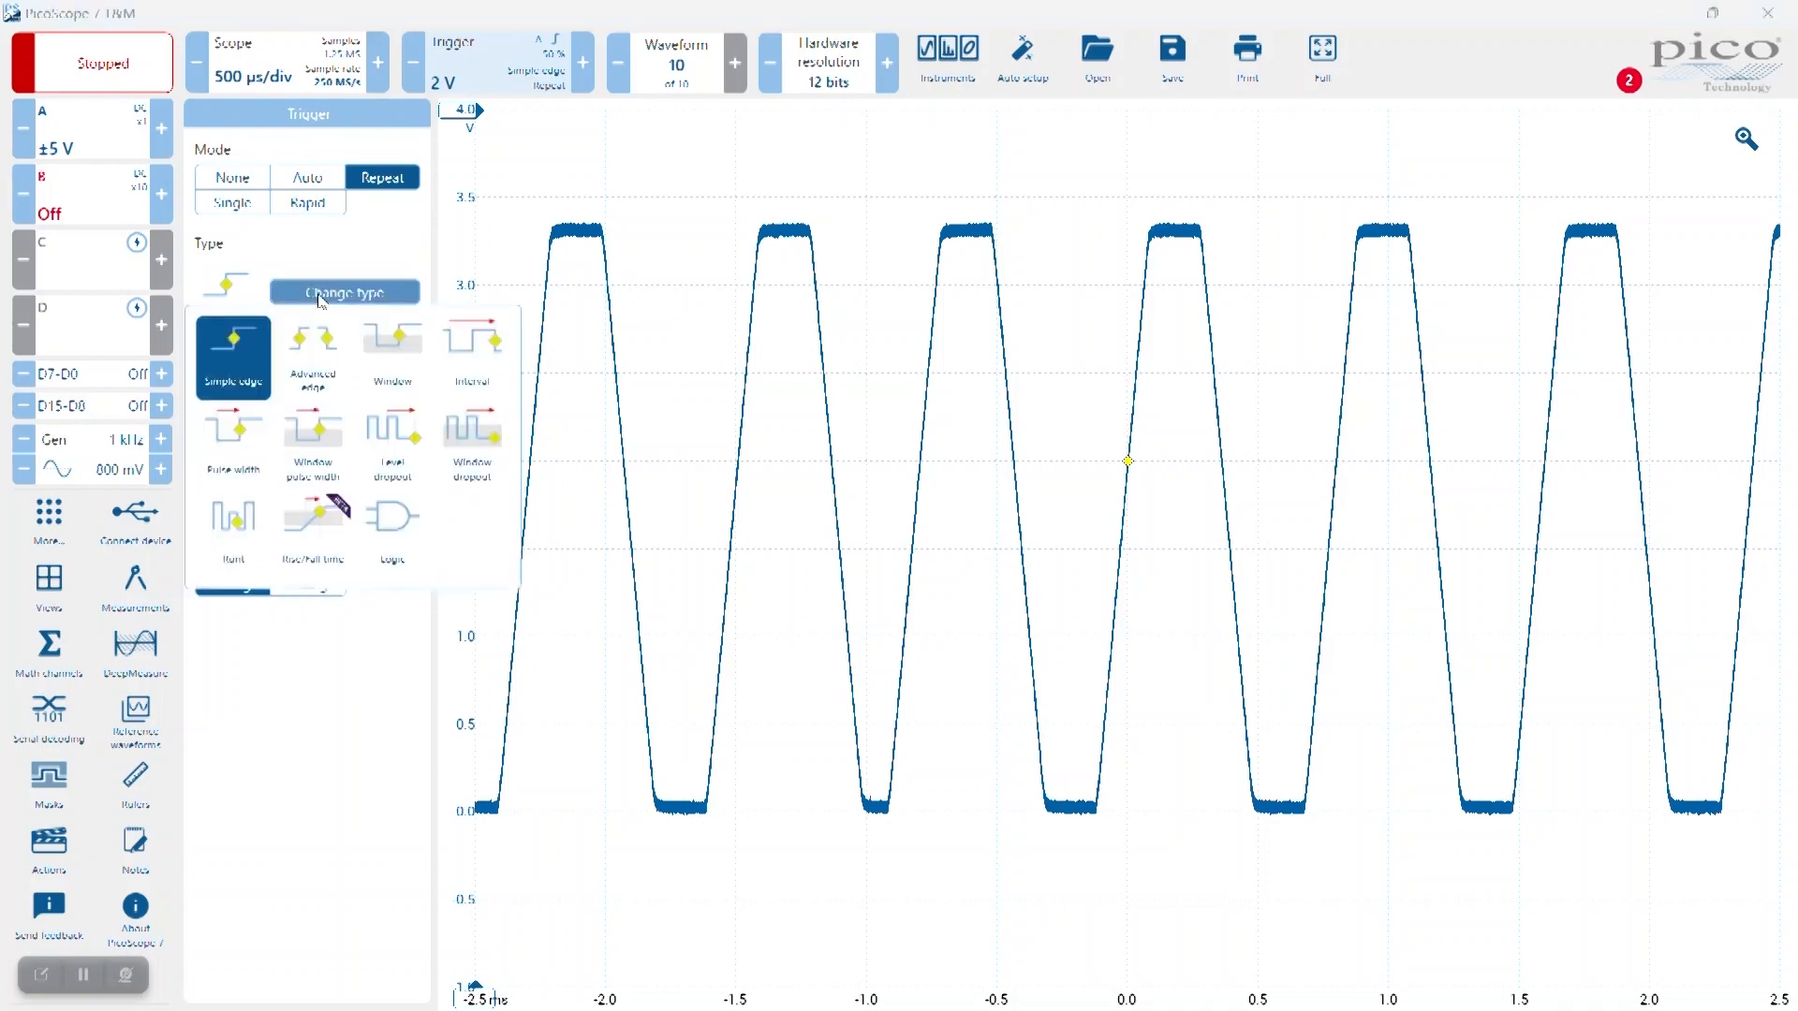
click(342, 544)
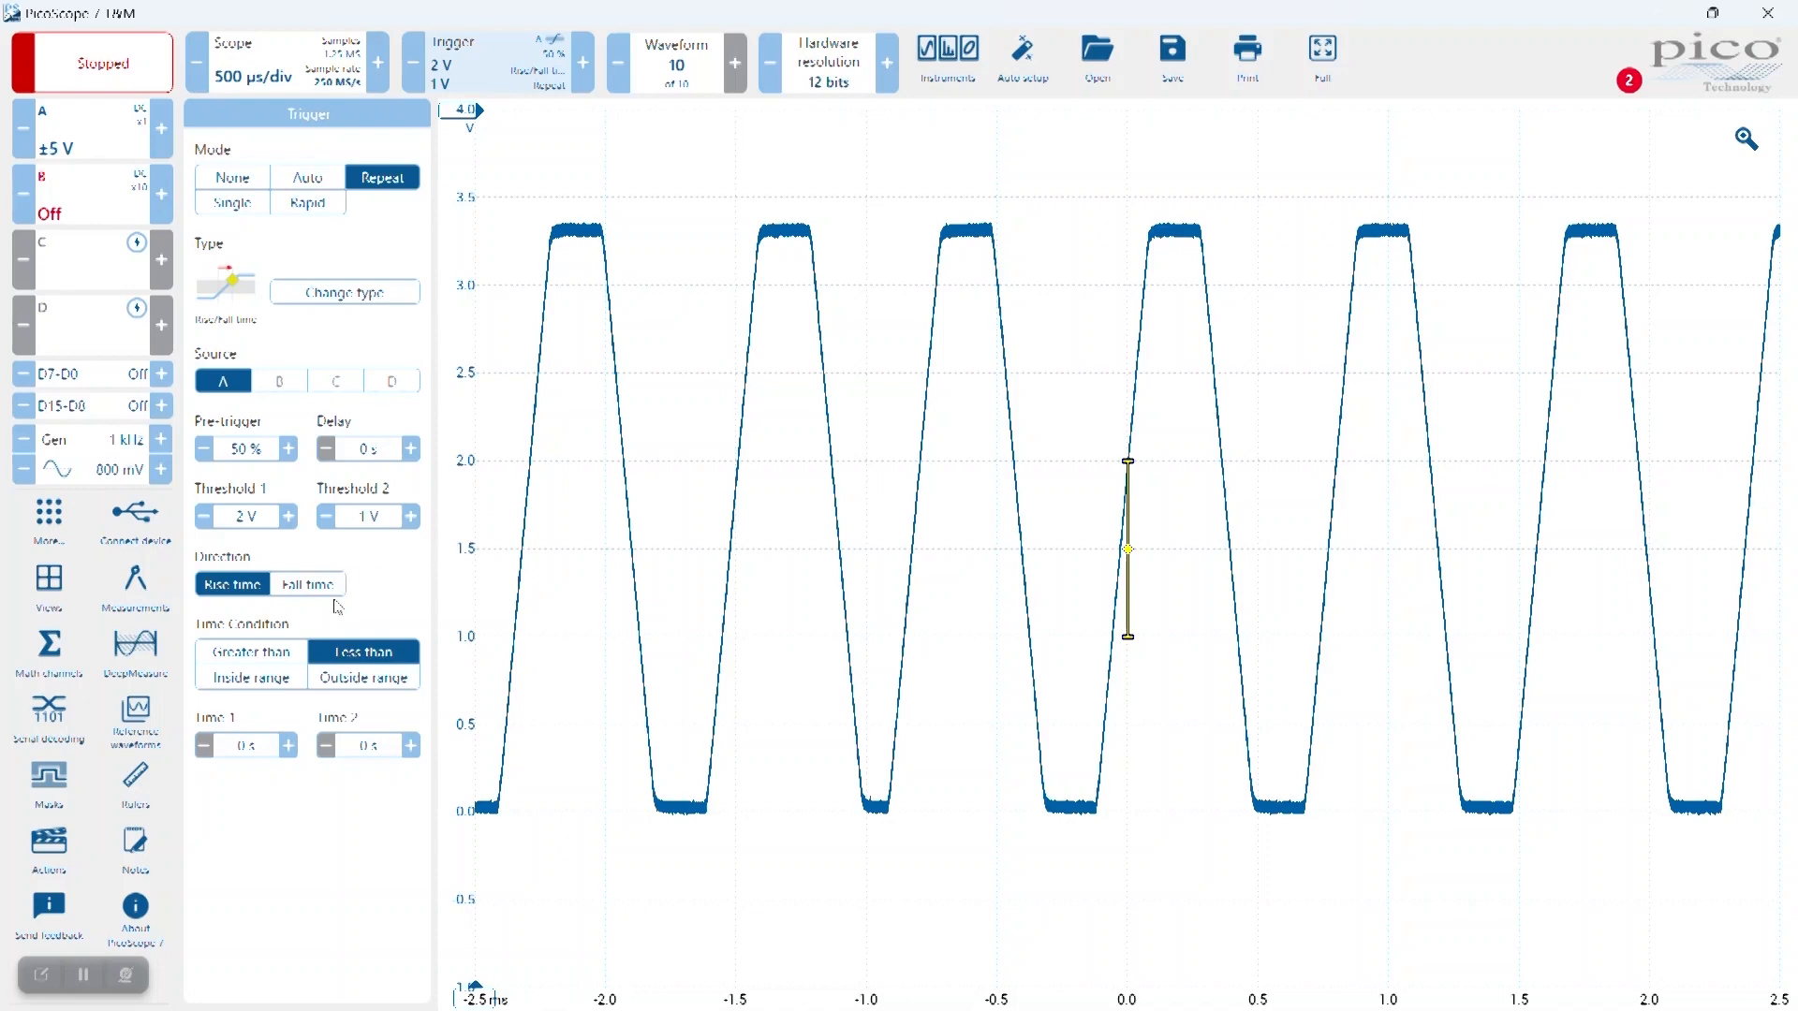
- Set the trigger's Threshold 1 to 3 V and Threshold 2 to 300 mV
click(265, 522)
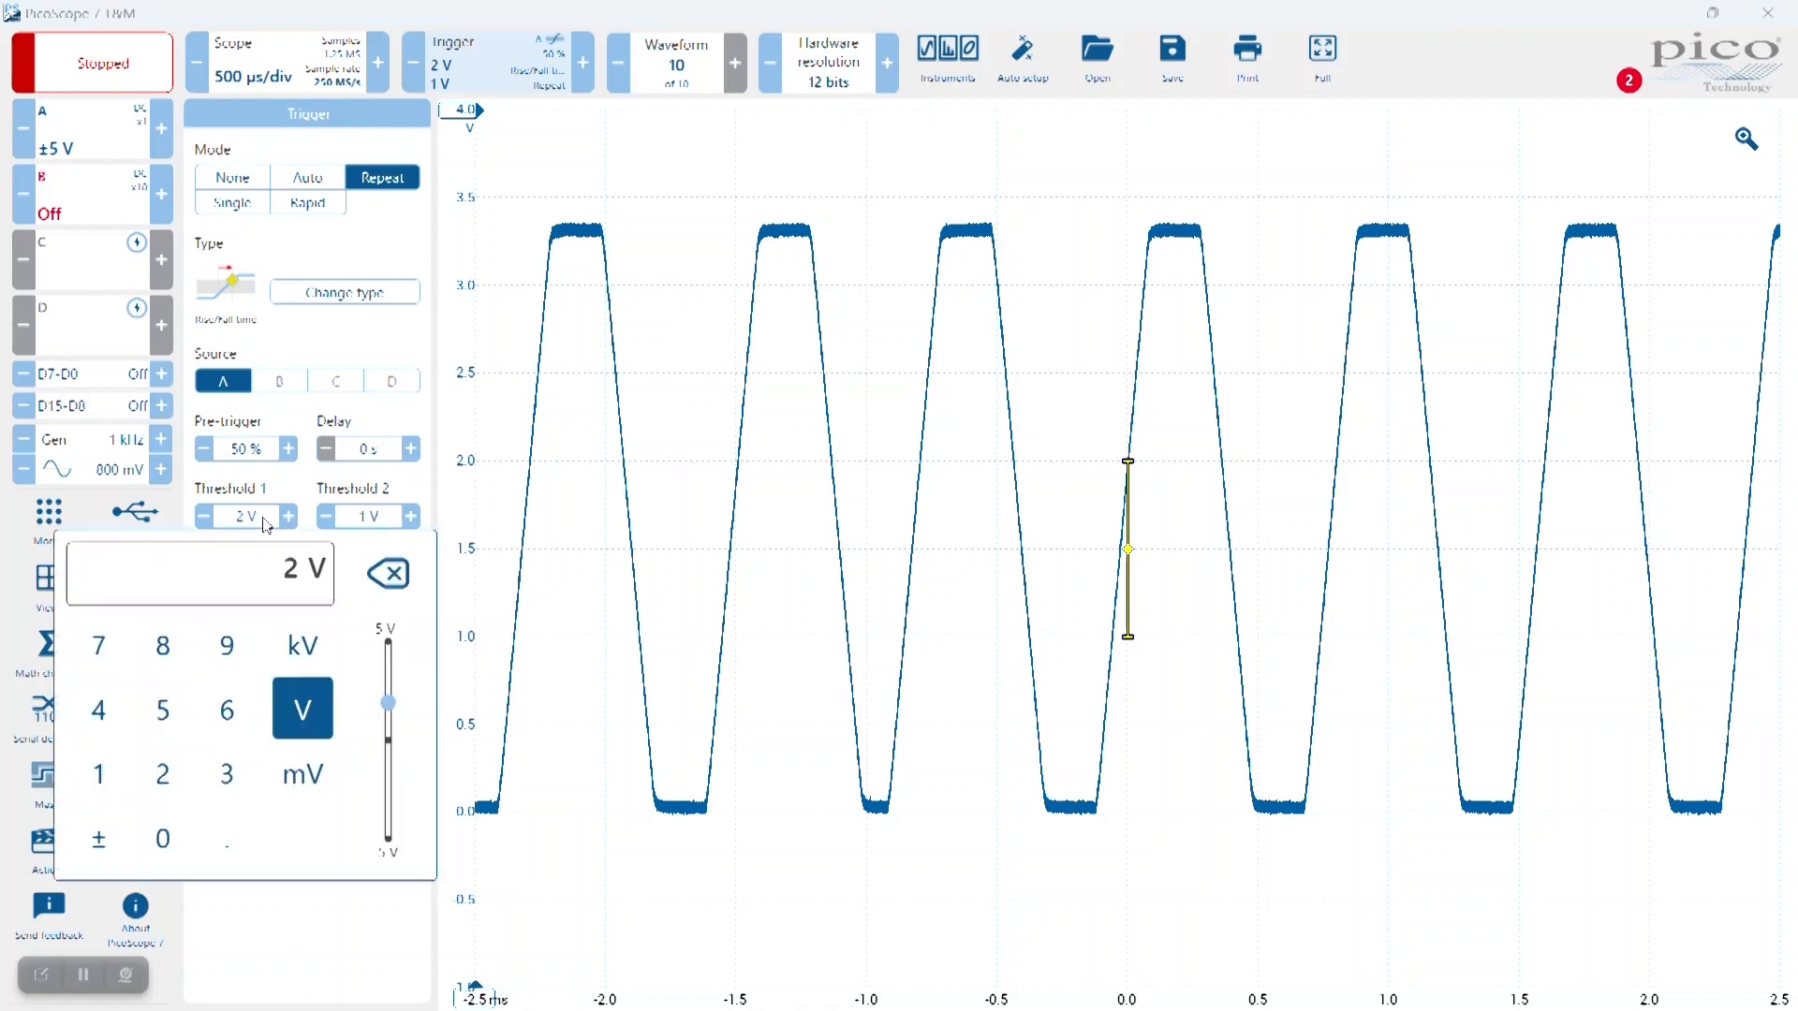
click(224, 772)
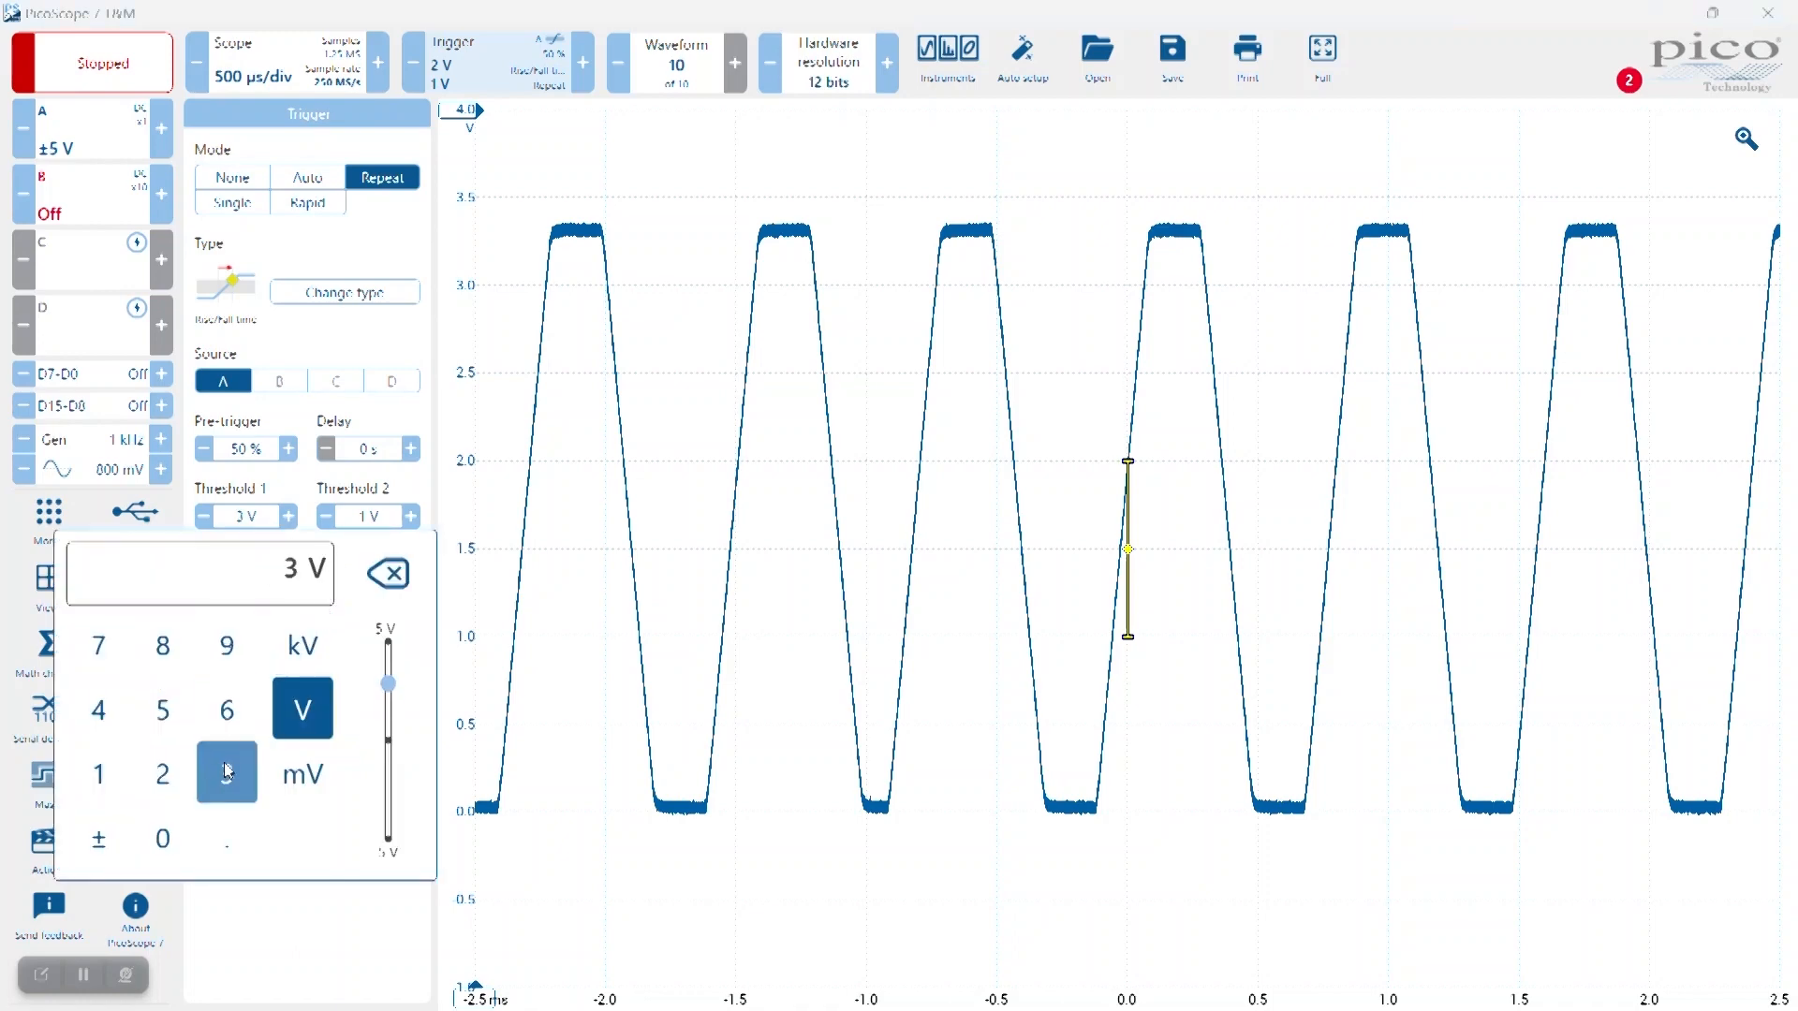
click(317, 927)
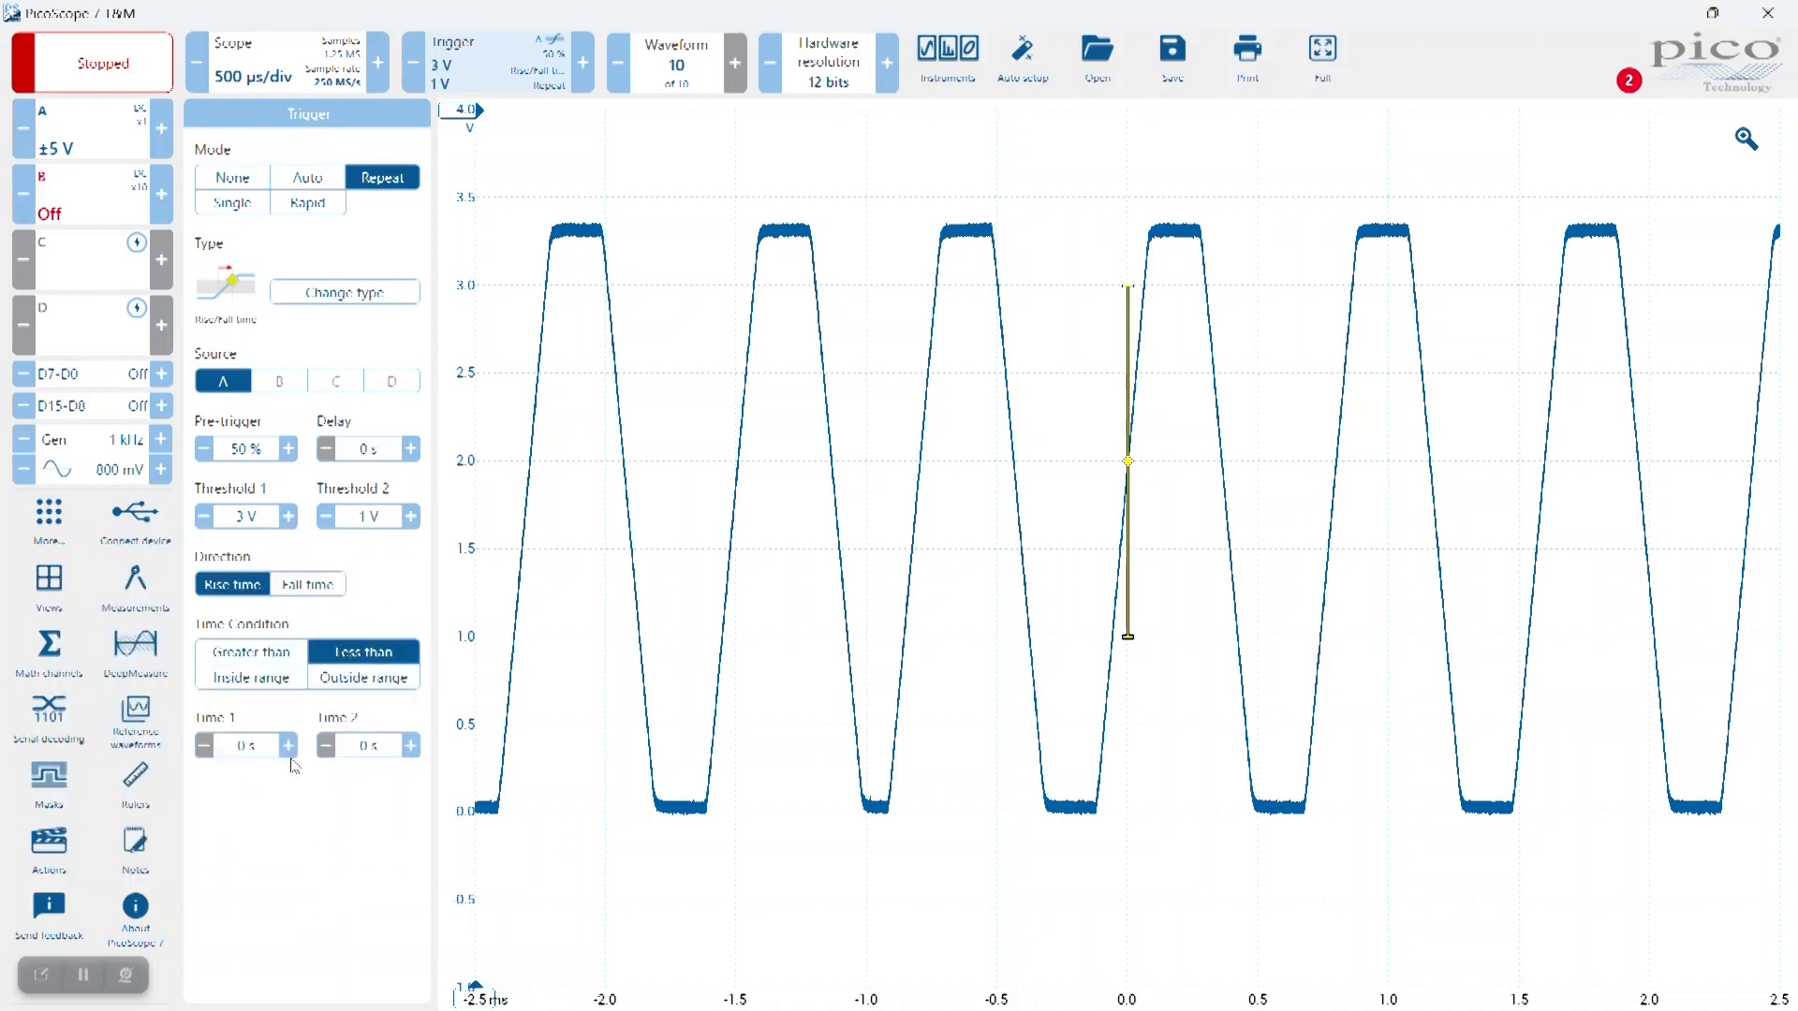
click(365, 518)
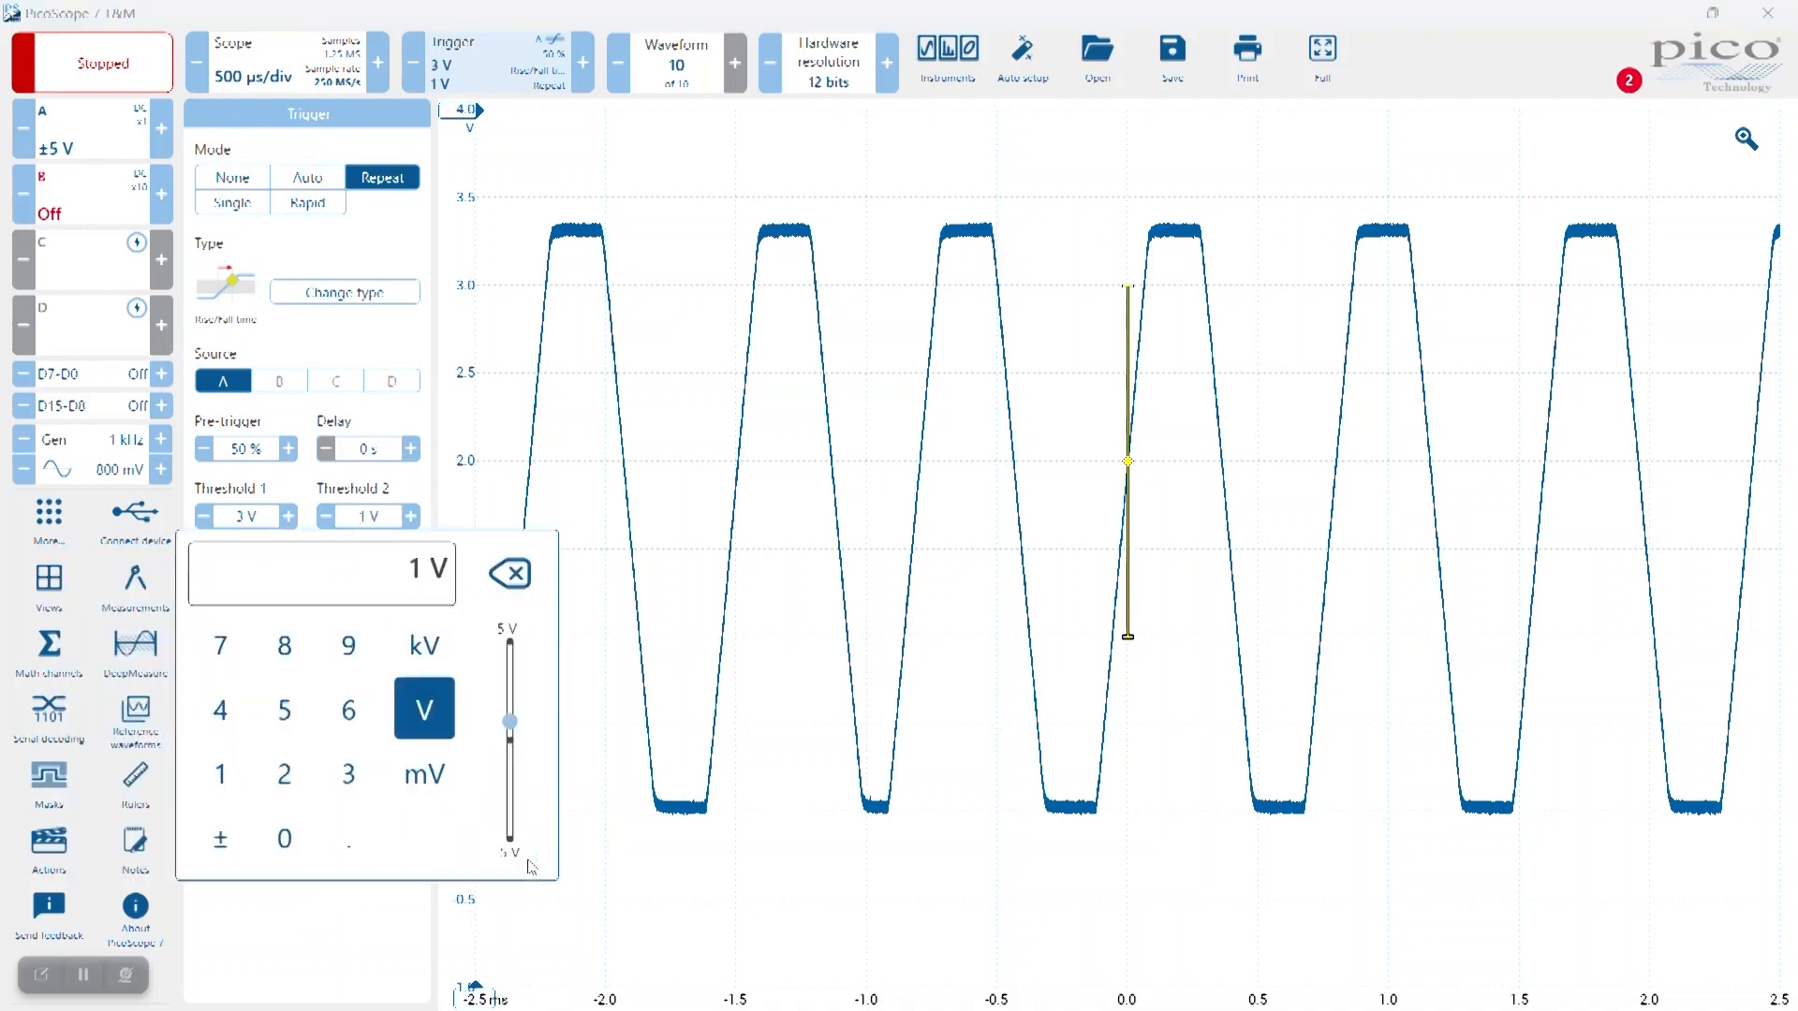
click(350, 839)
click(349, 774)
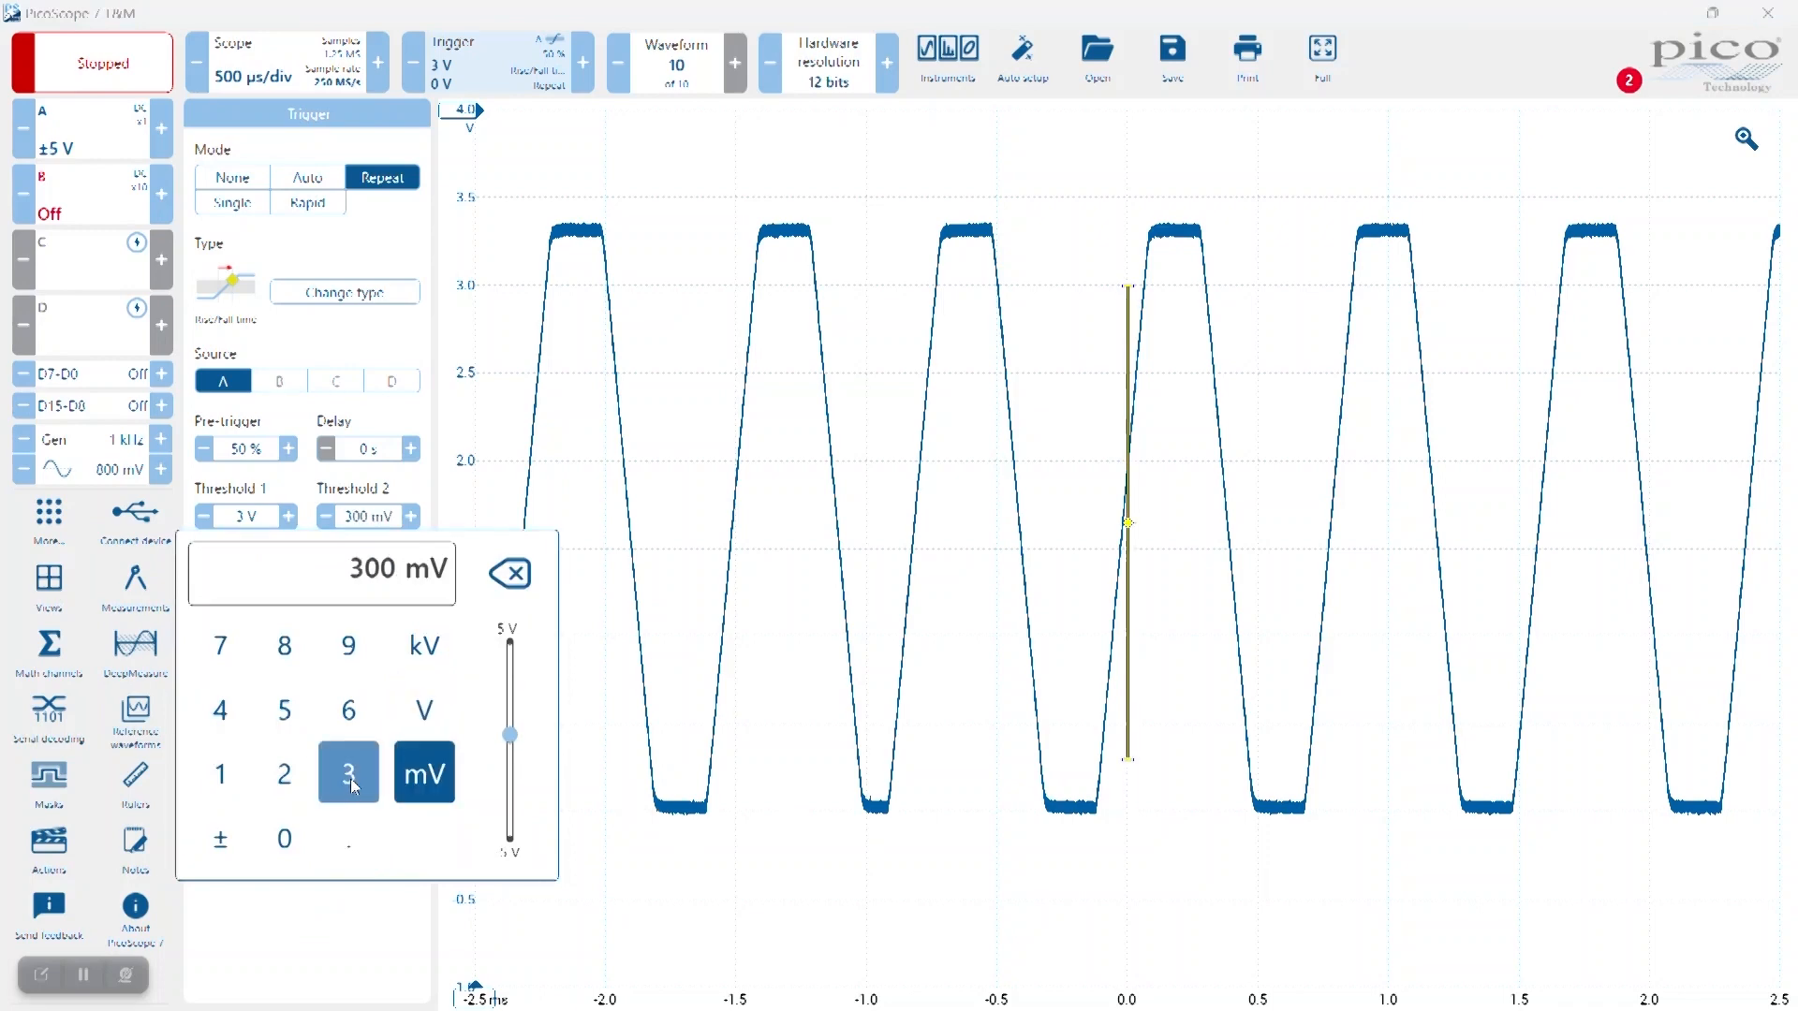
click(592, 886)
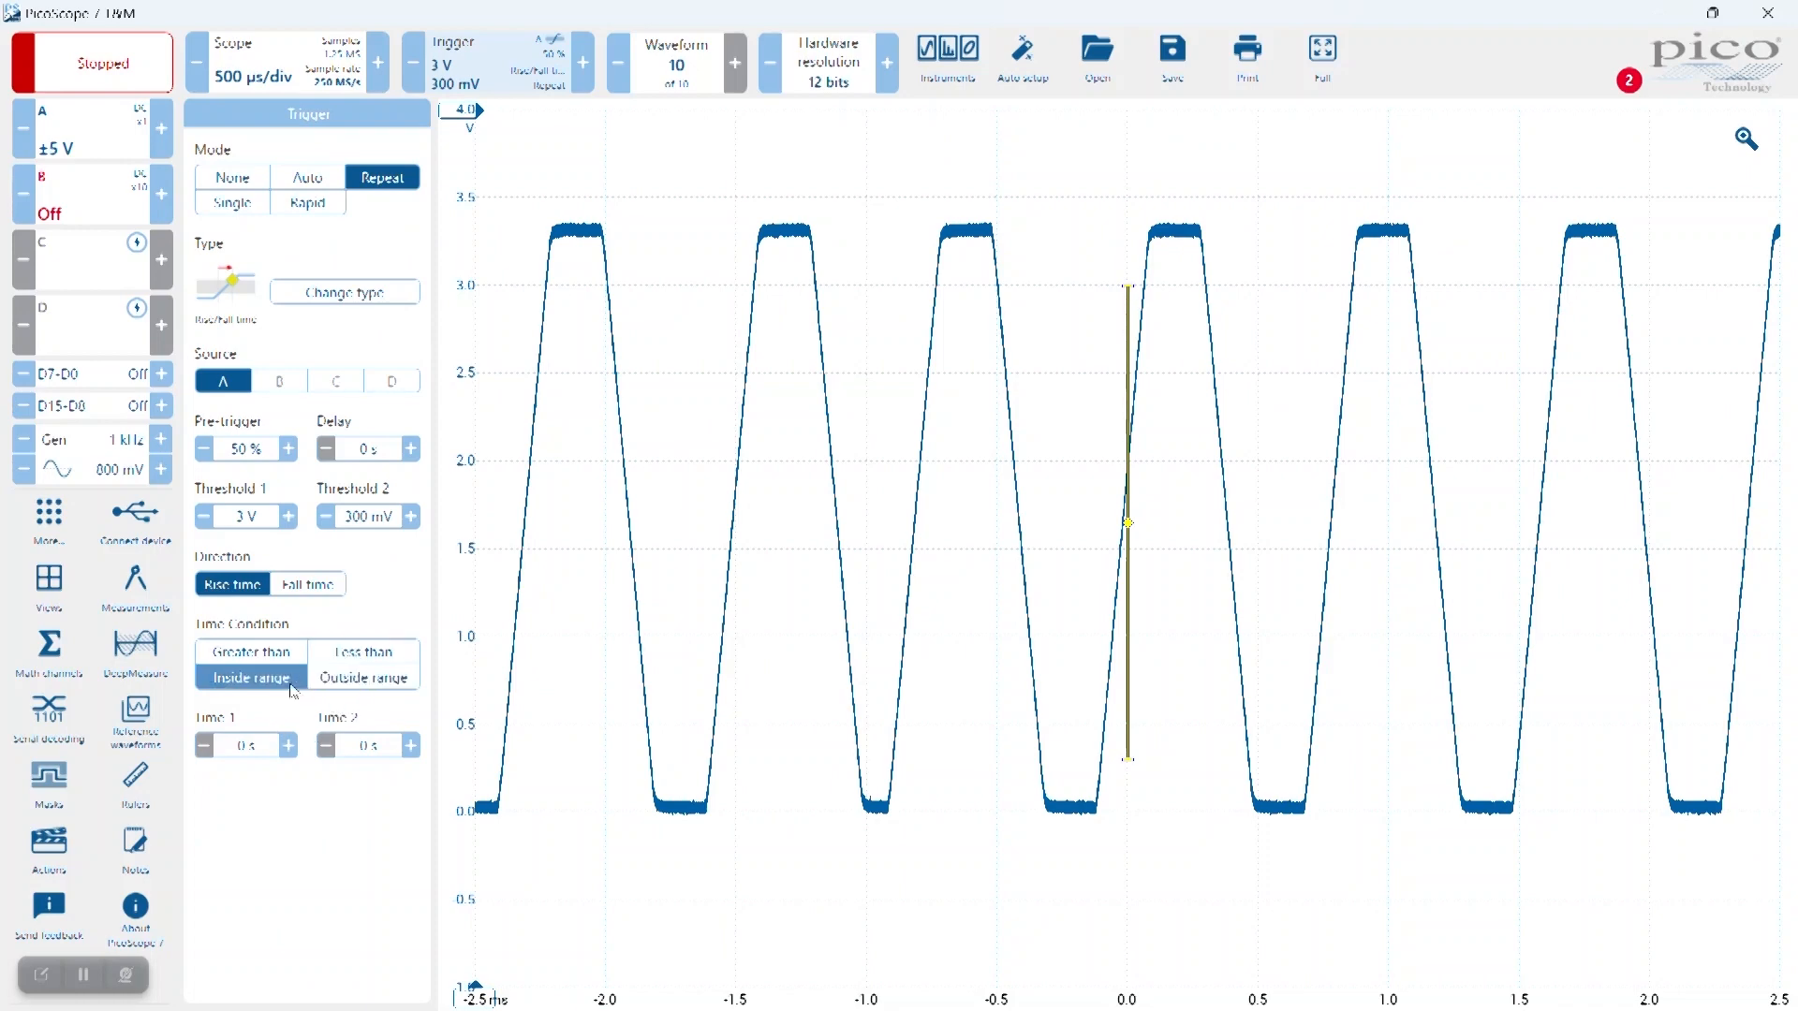
- Set the rise-time trigger condition to less than 100 µs and start capturing
click(343, 659)
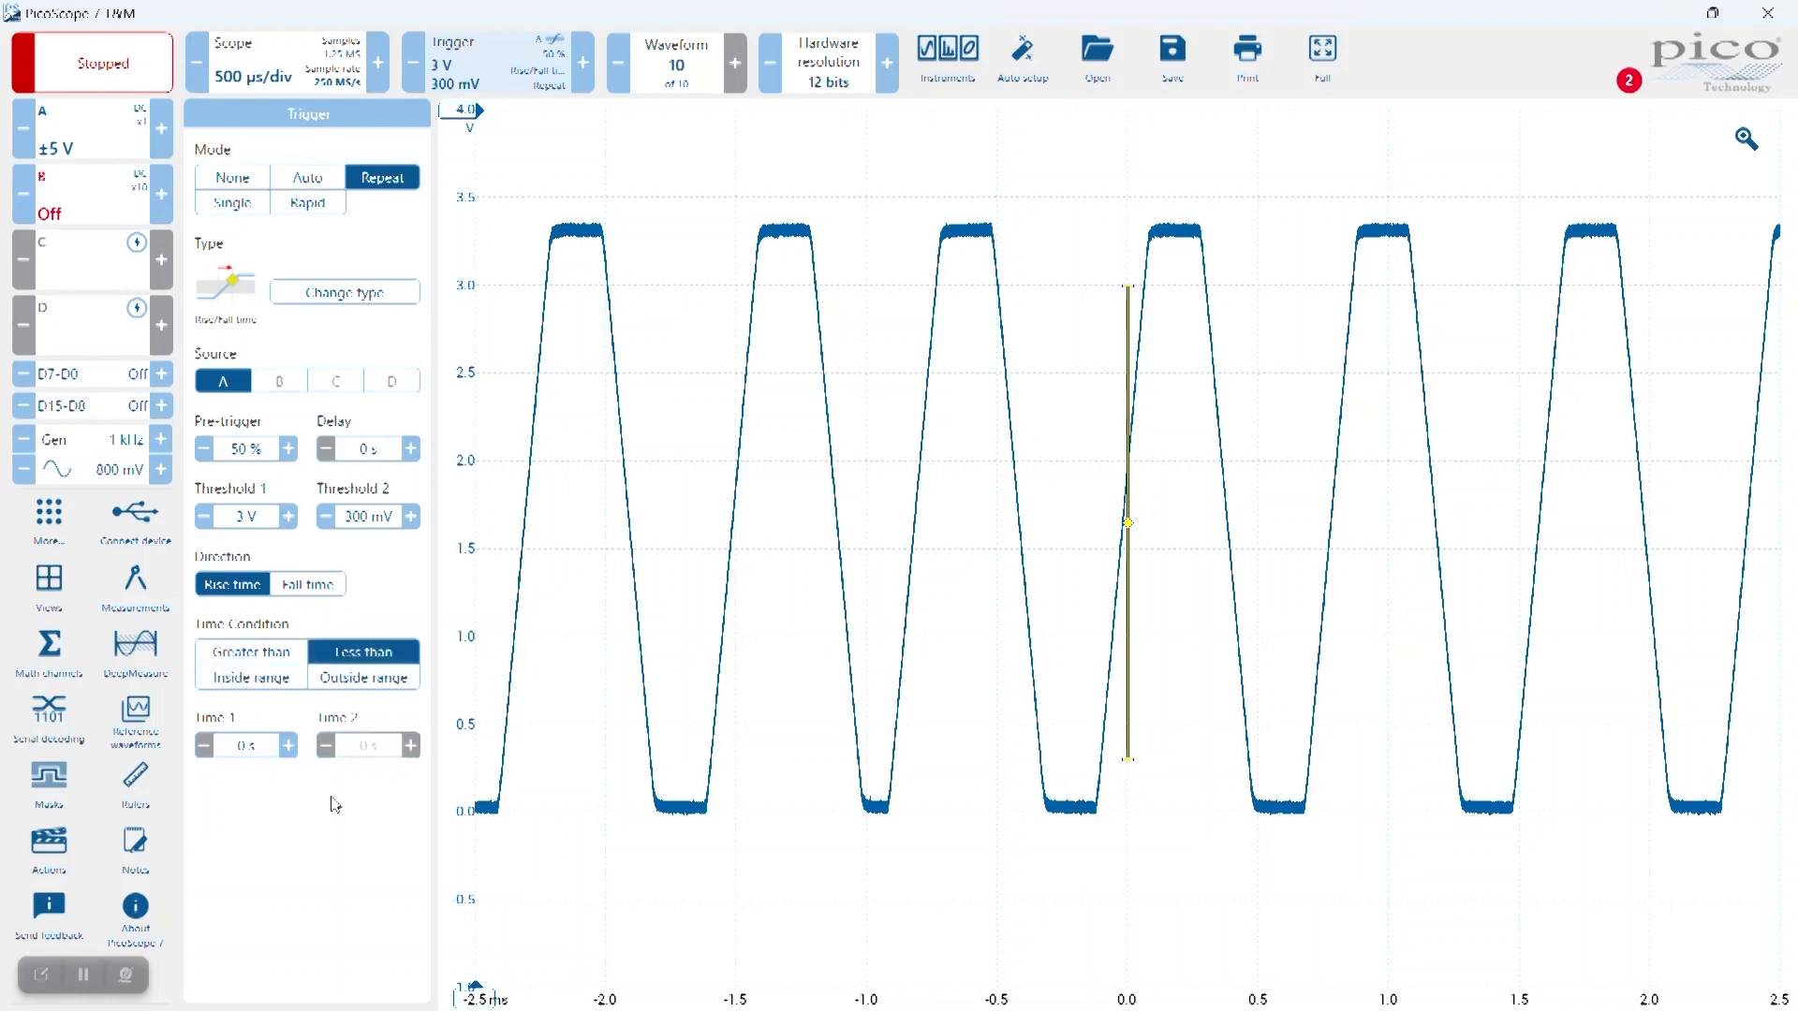
click(251, 745)
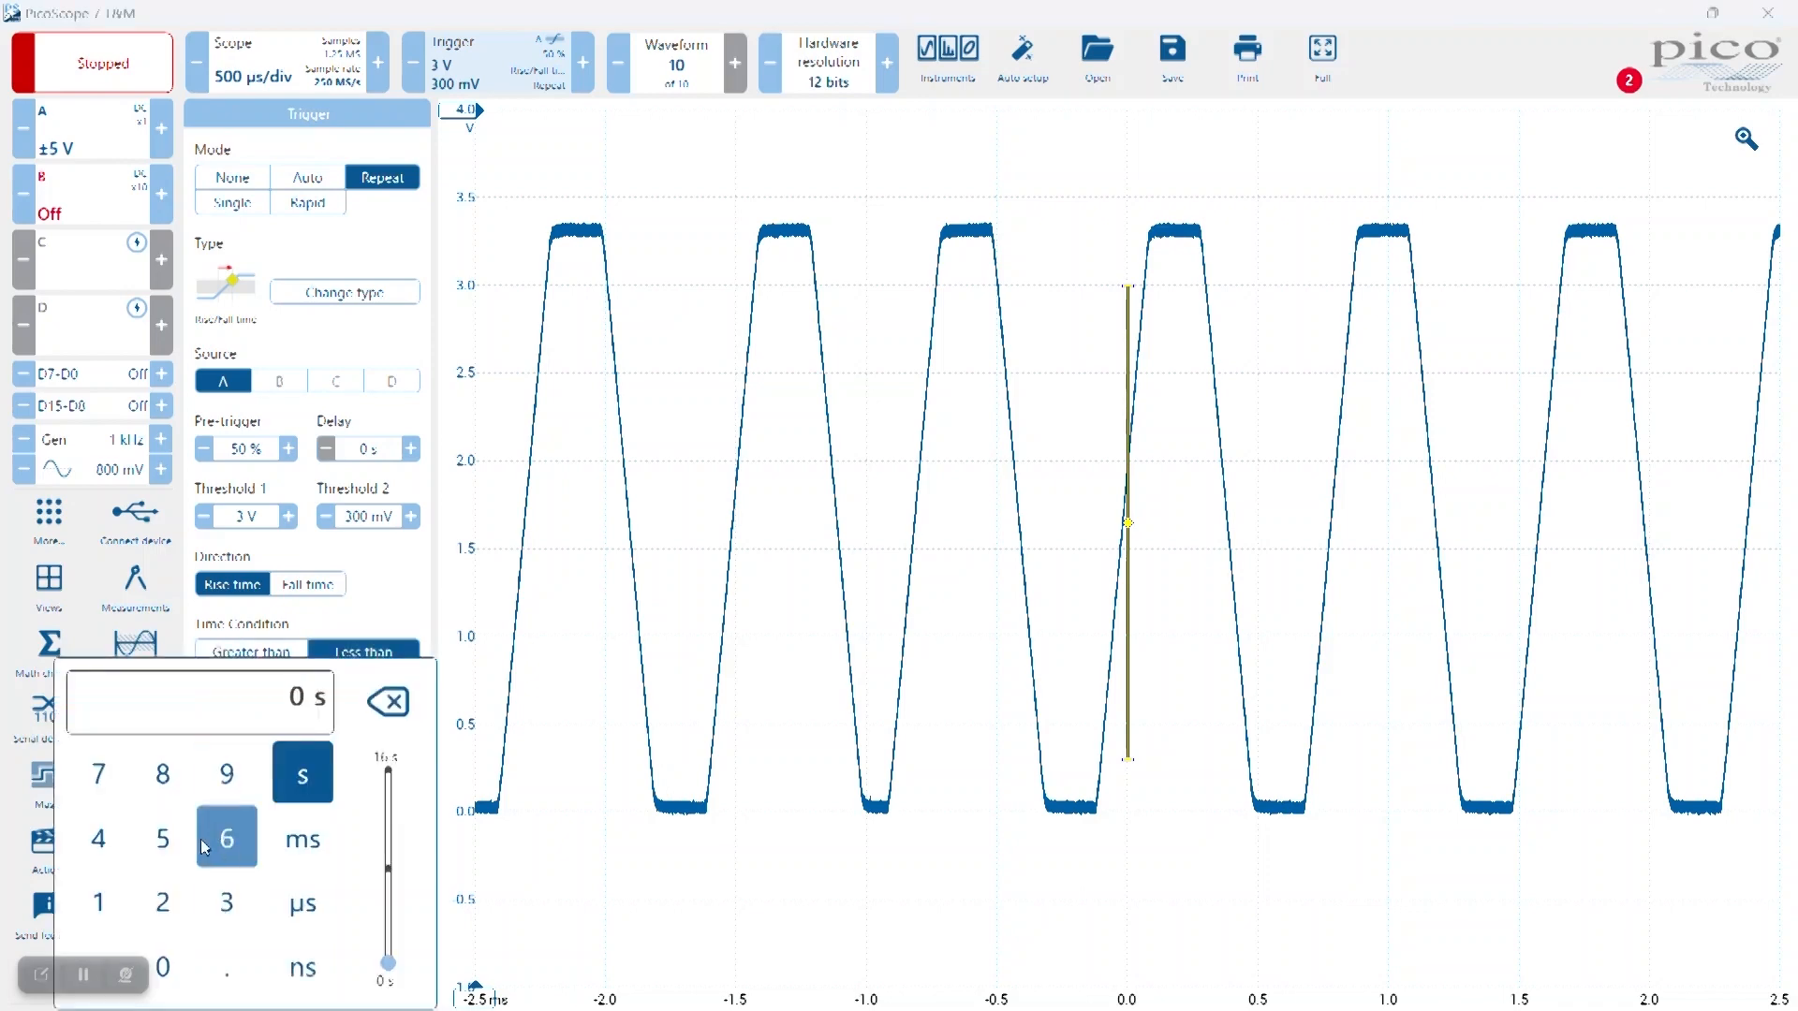
click(98, 904)
click(164, 962)
click(165, 963)
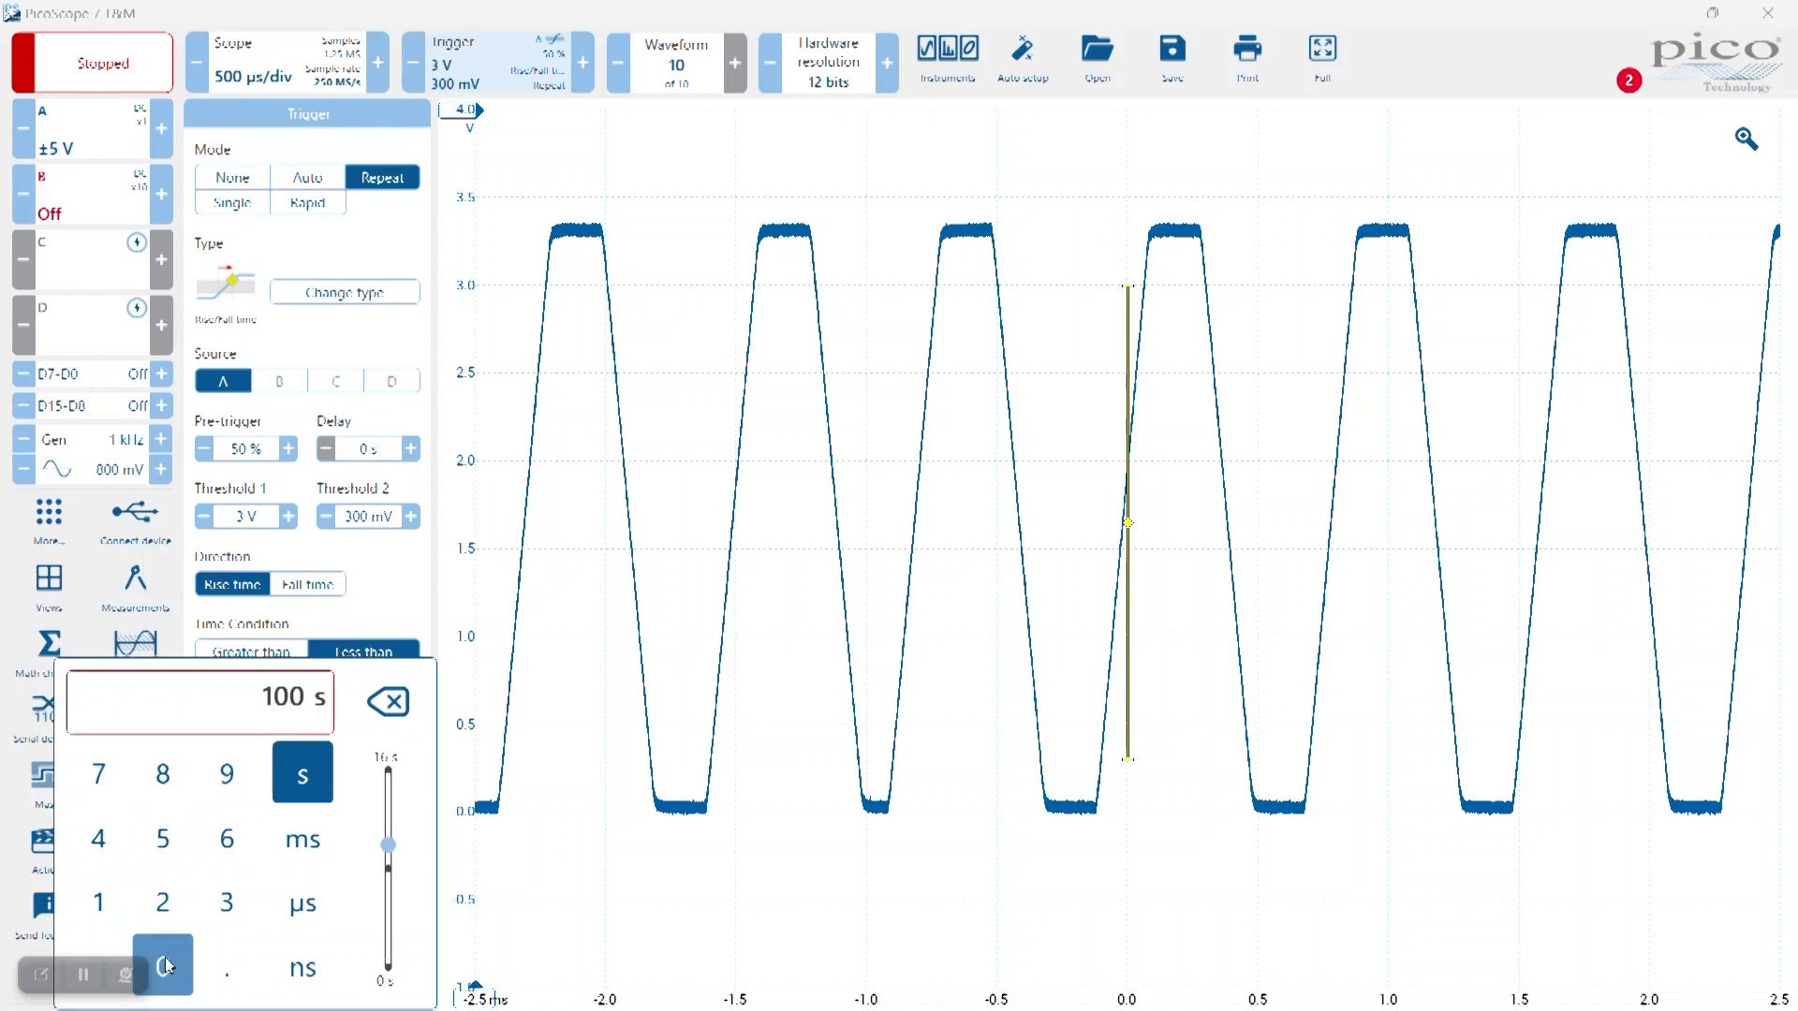
click(303, 902)
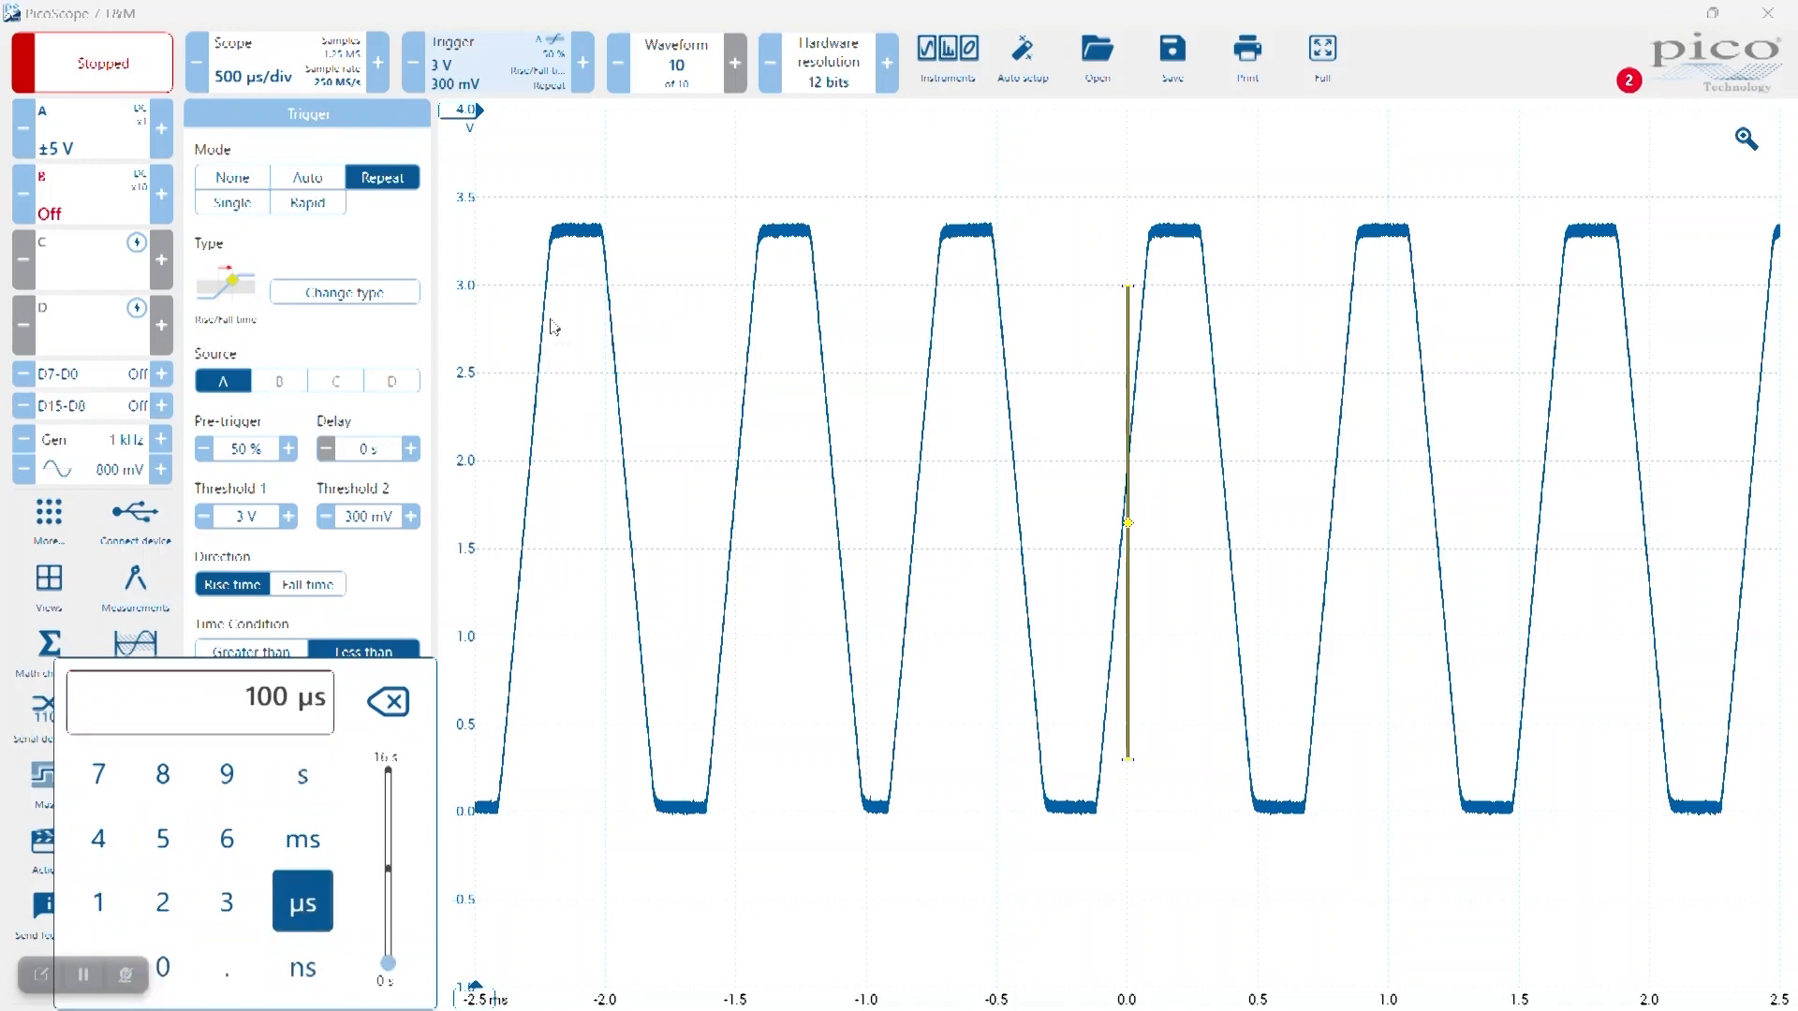
click(119, 89)
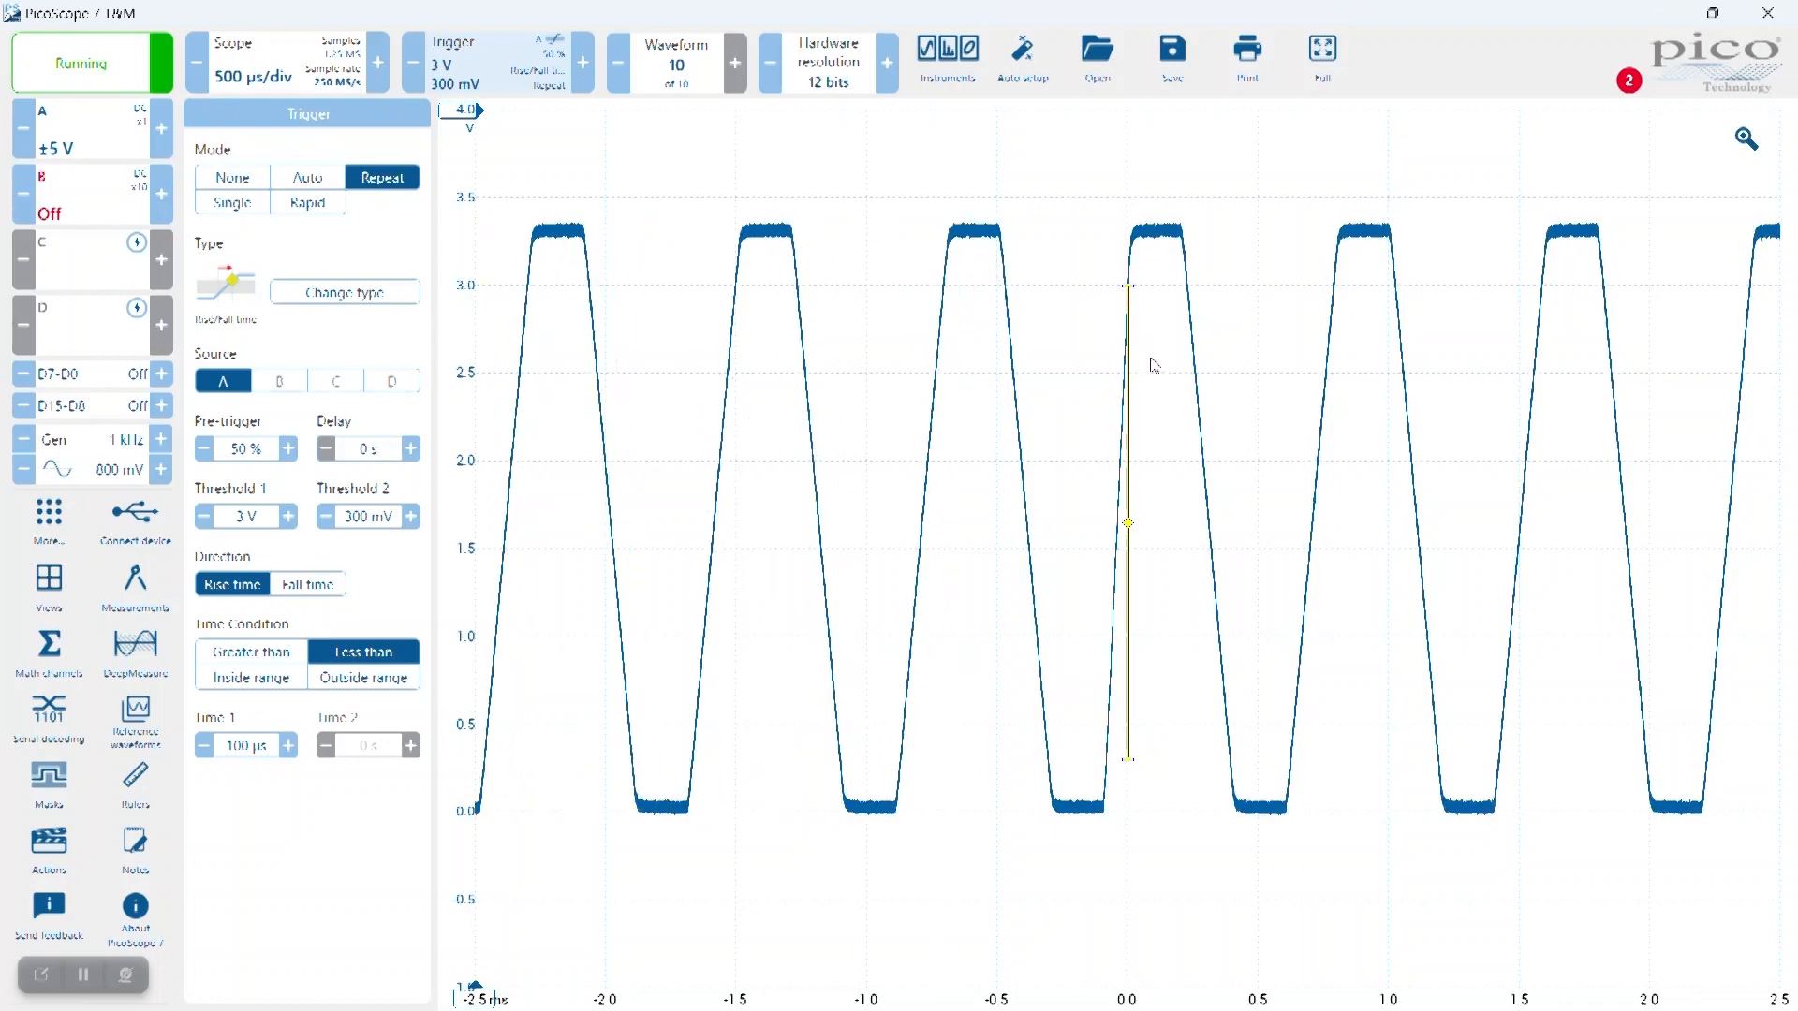
- Measure the duration of the fast rising edge at the trigger point with two time rulers, and restore the full view without rulers
scroll(1152, 361, up, 2)
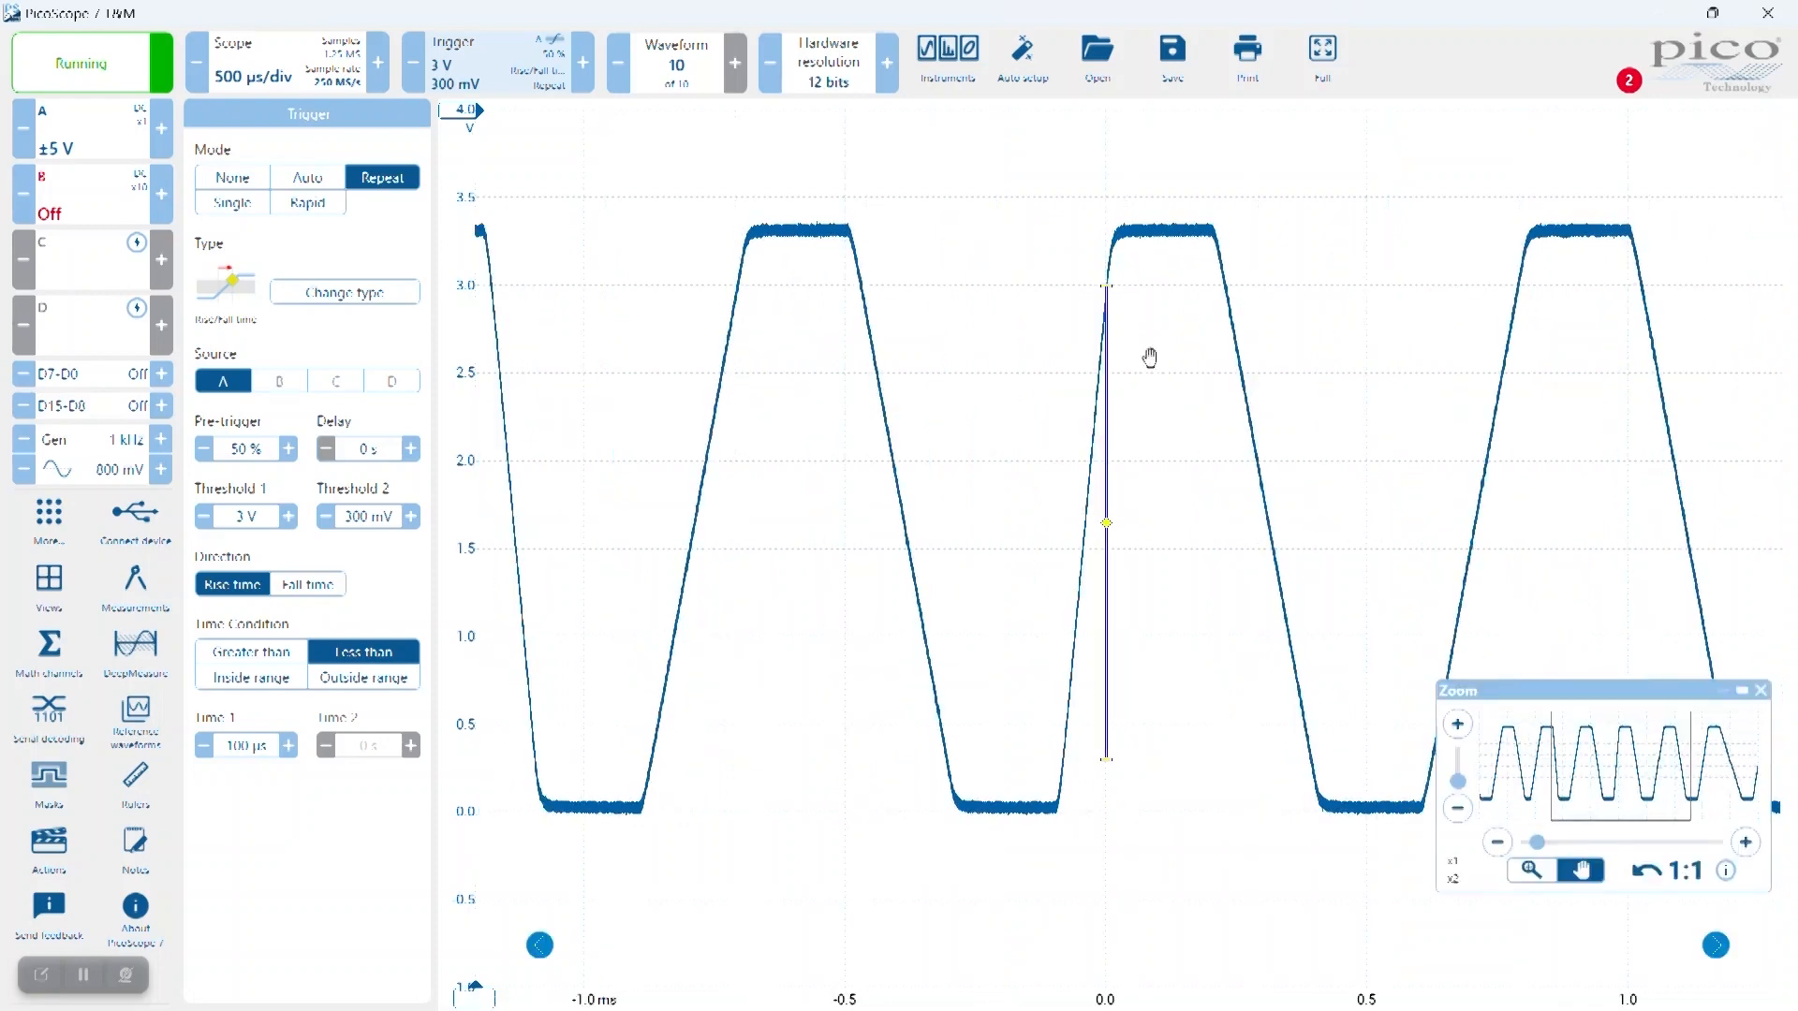
scroll(1152, 402, up, 1)
scroll(1136, 437, up, 1)
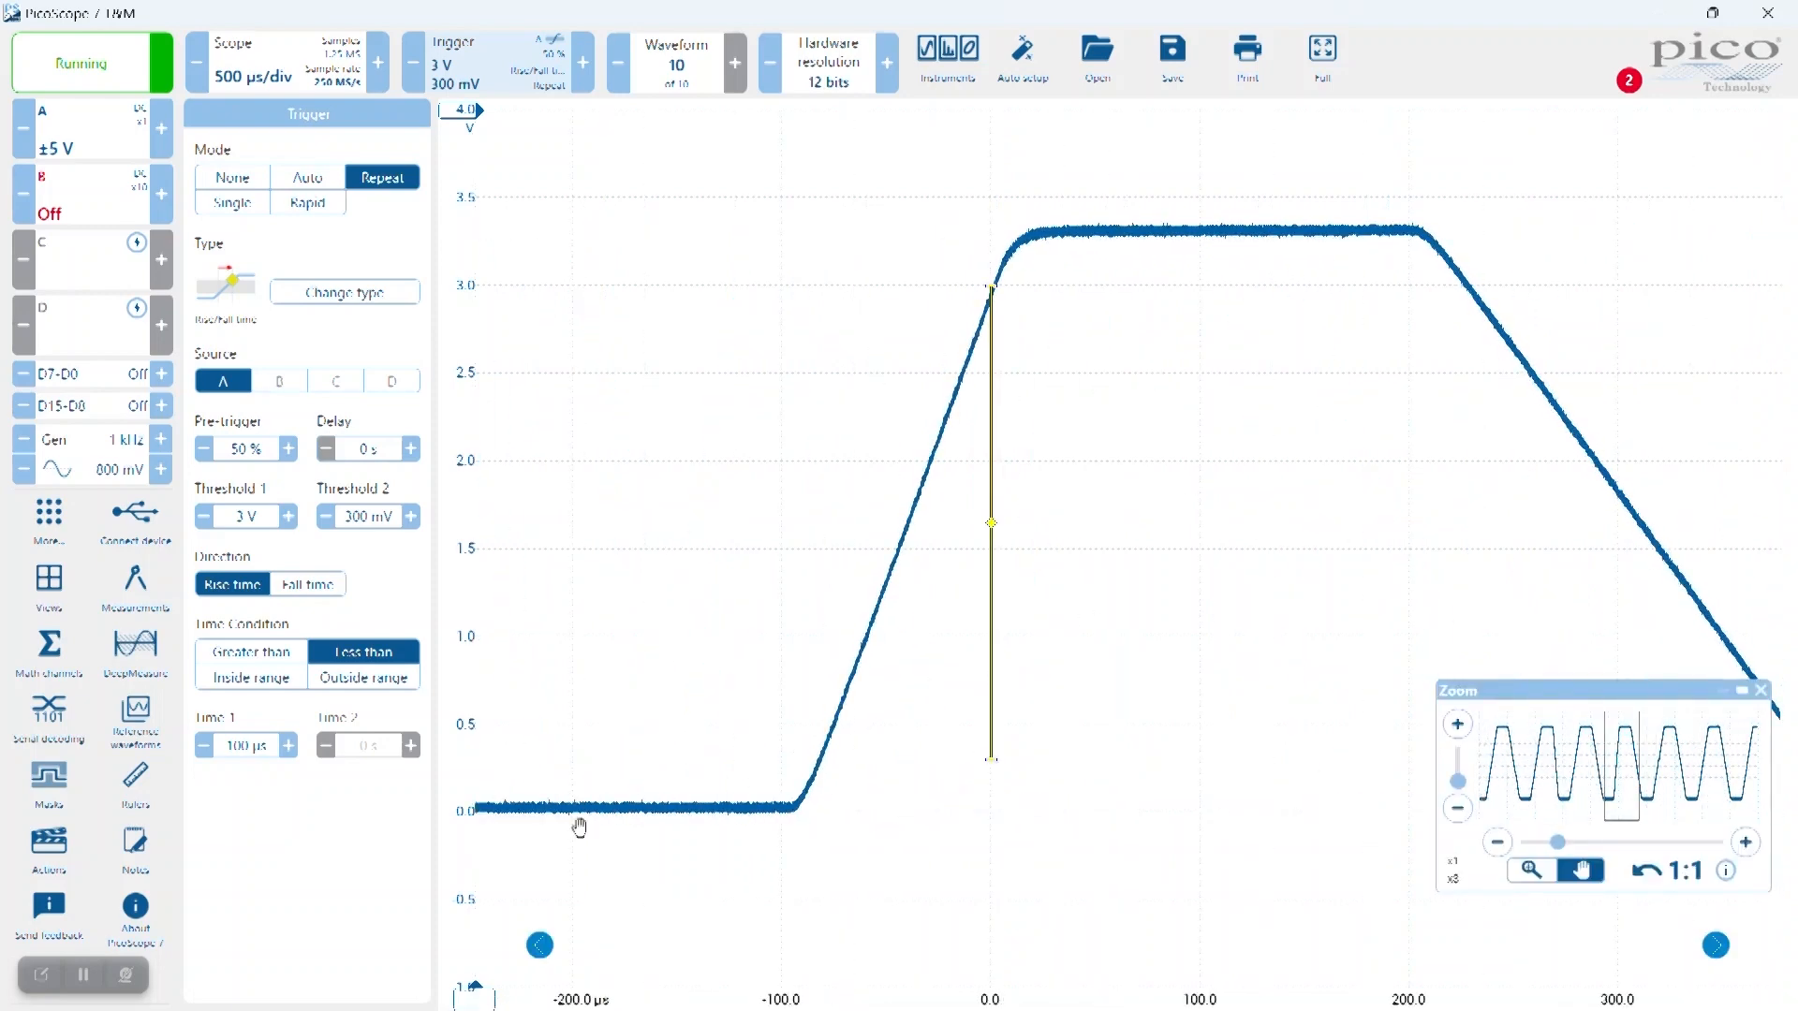
drag(501, 988, 987, 887)
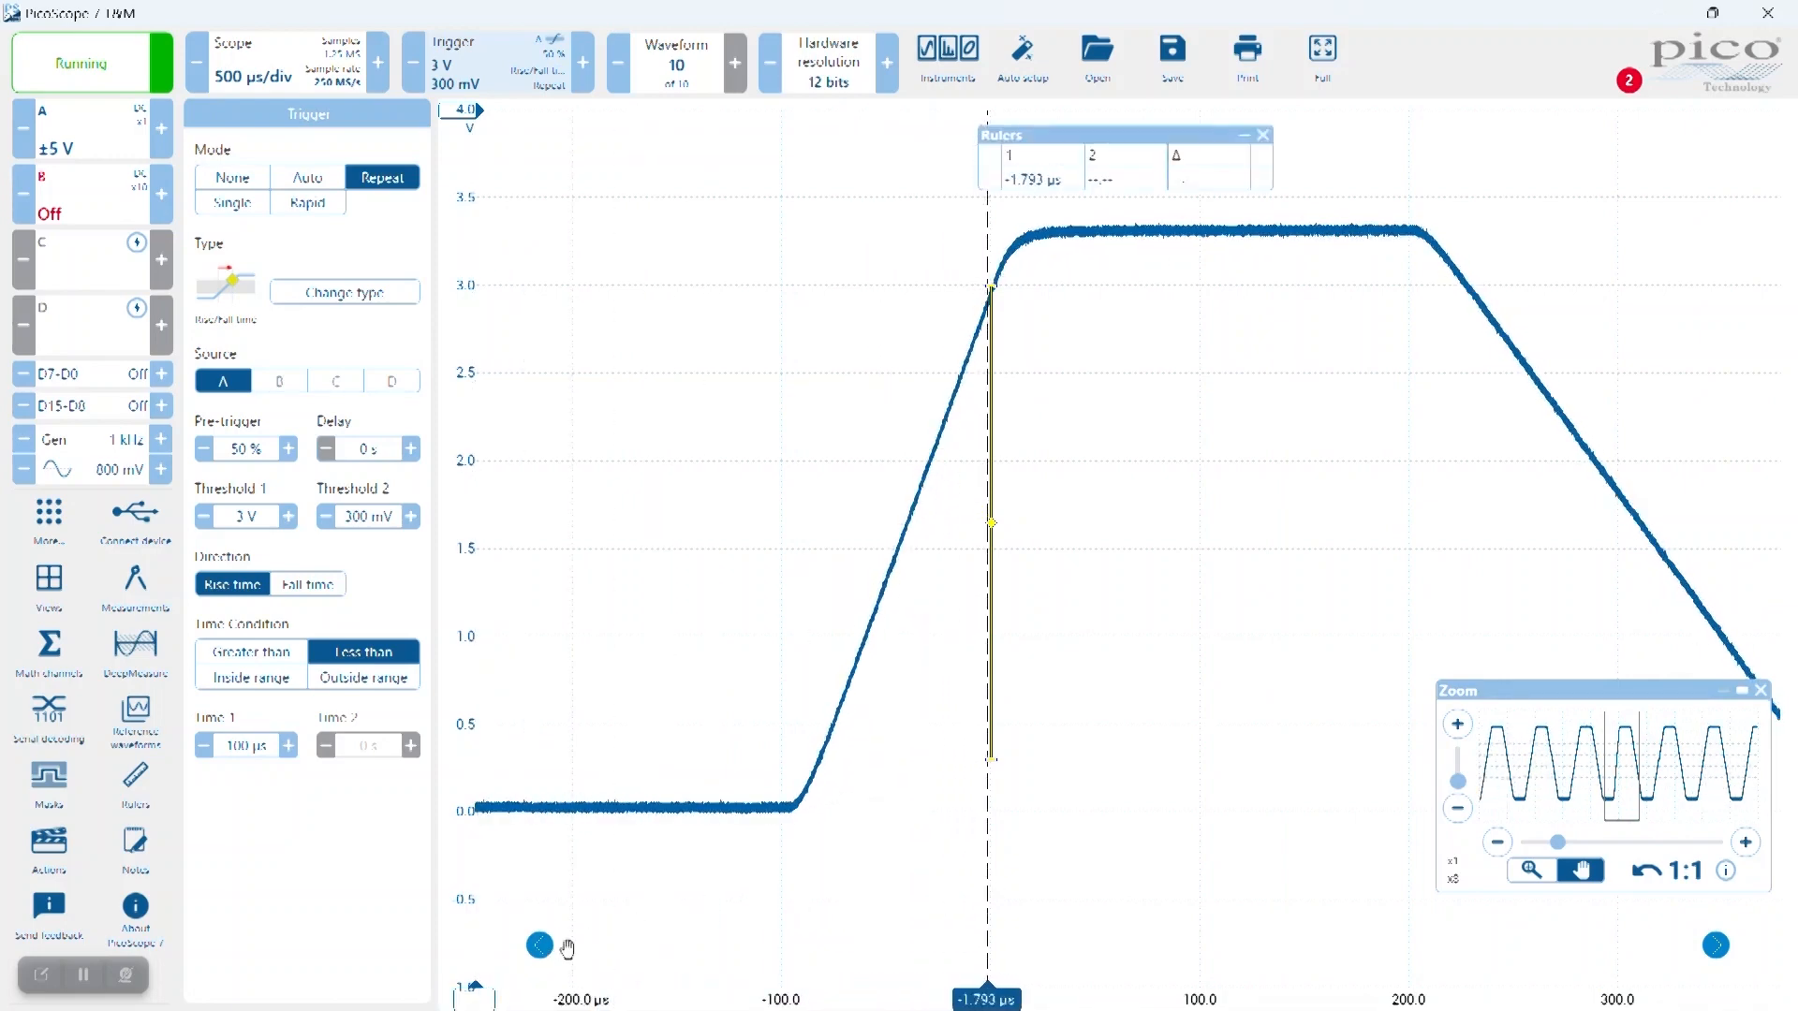
drag(475, 991, 855, 897)
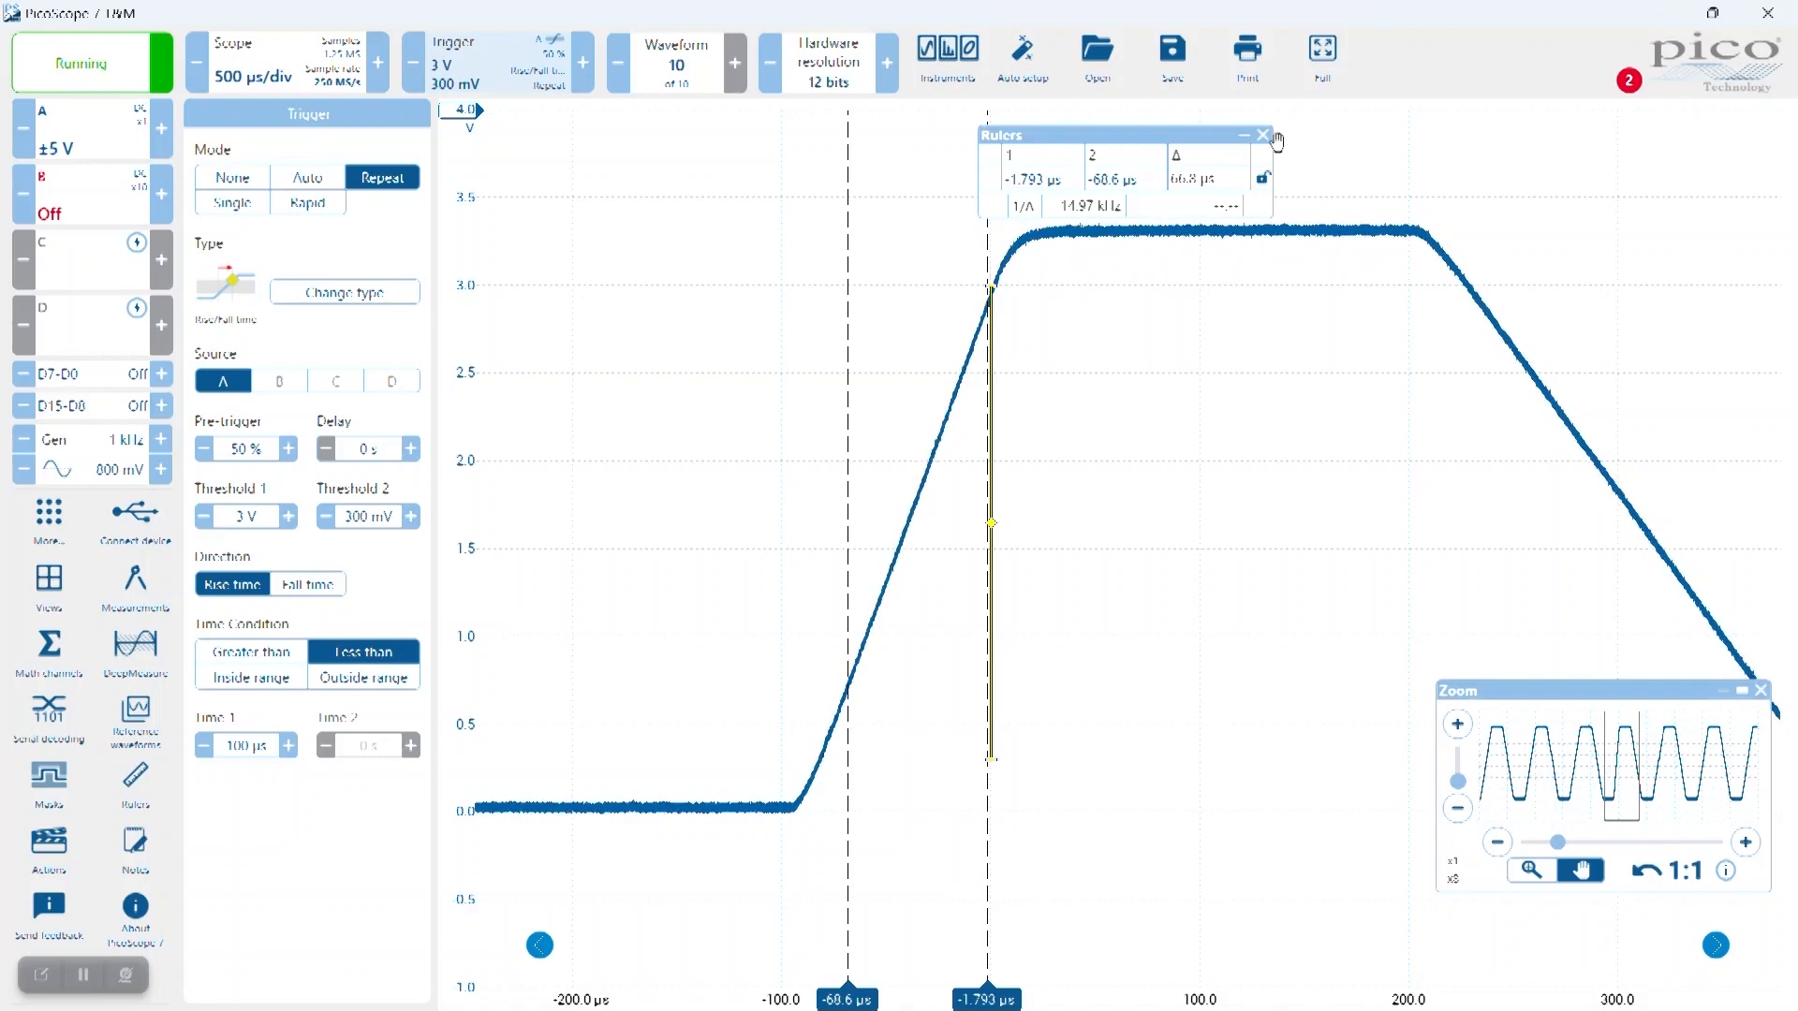
click(1263, 135)
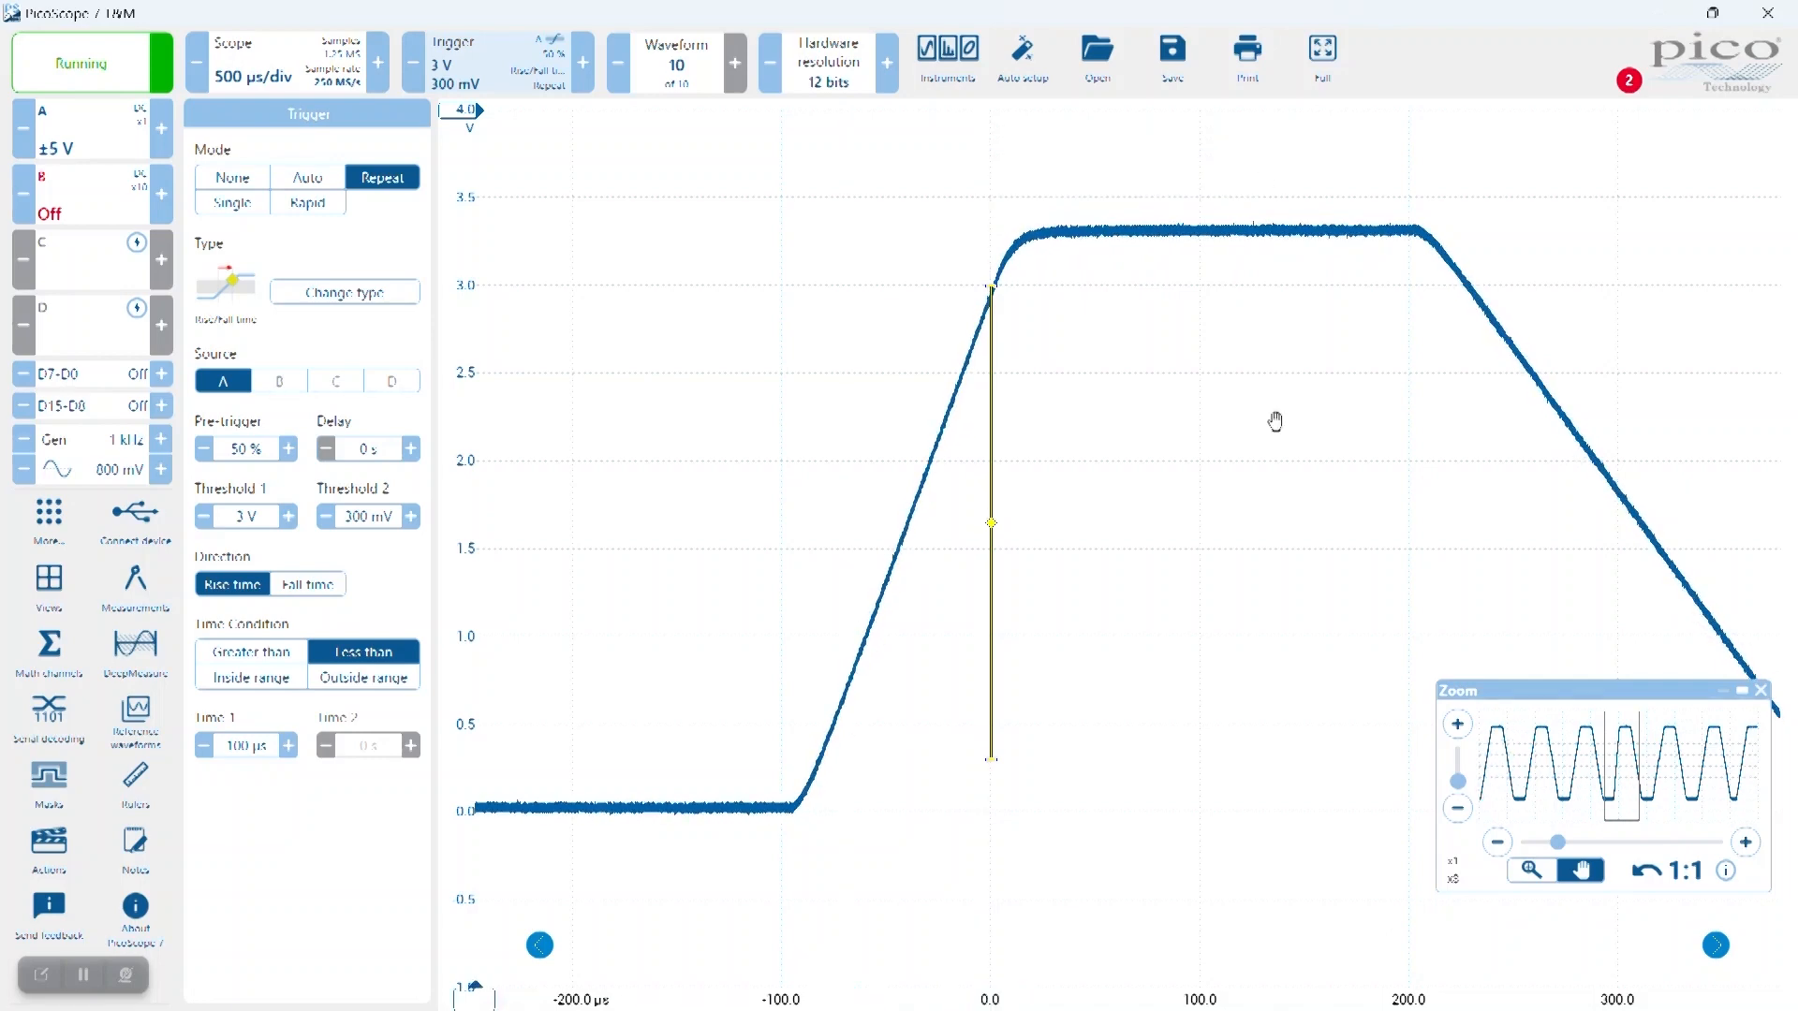
click(1761, 692)
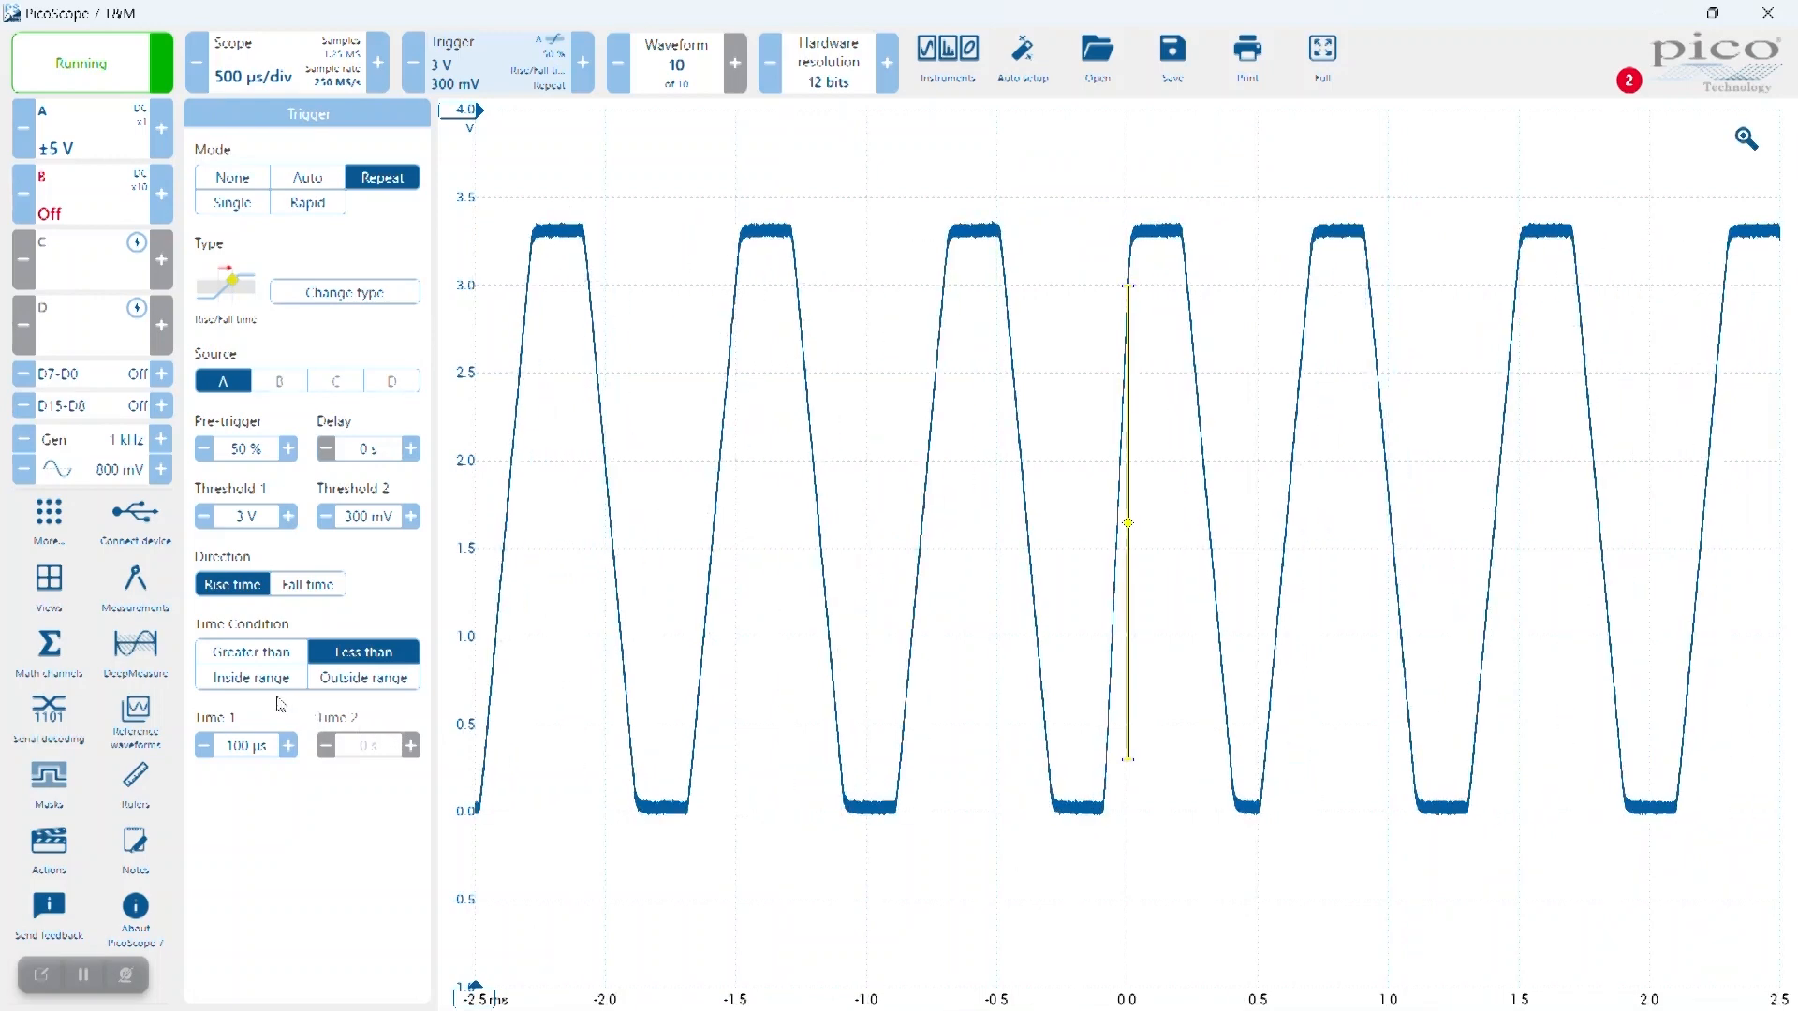
- Change the rise-time trigger condition to greater than 220 µs
click(256, 656)
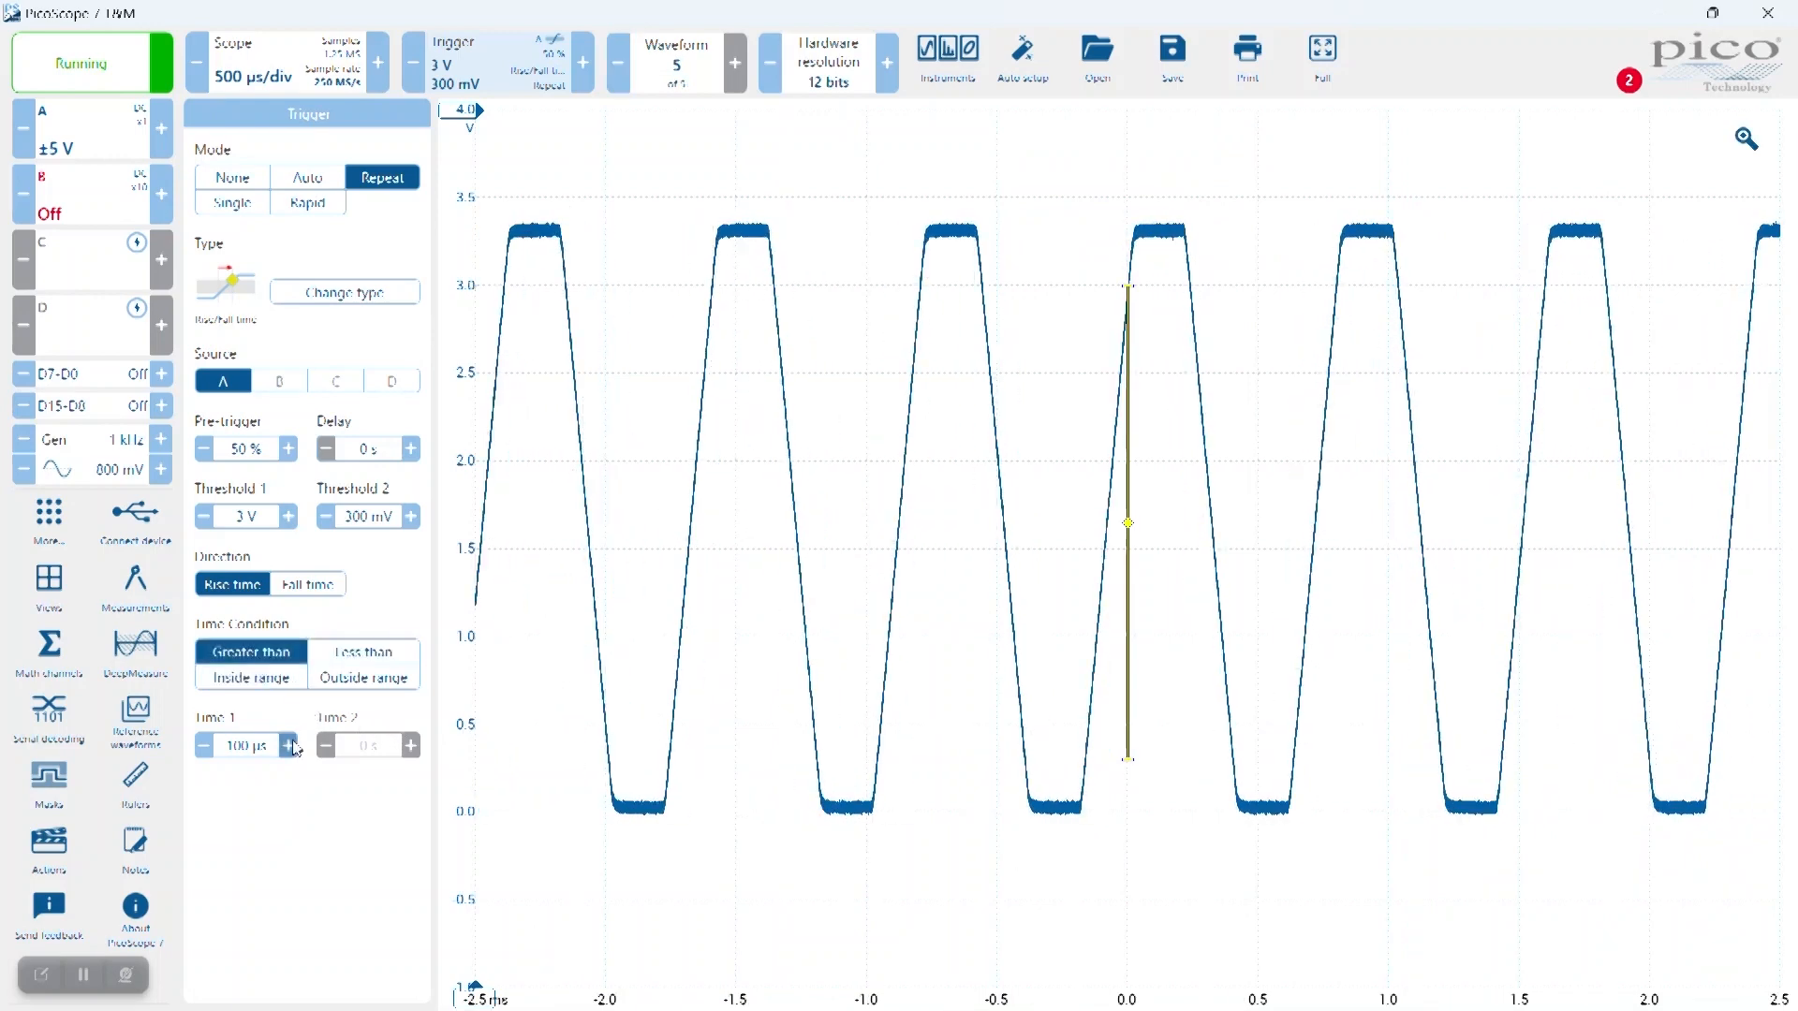
click(242, 747)
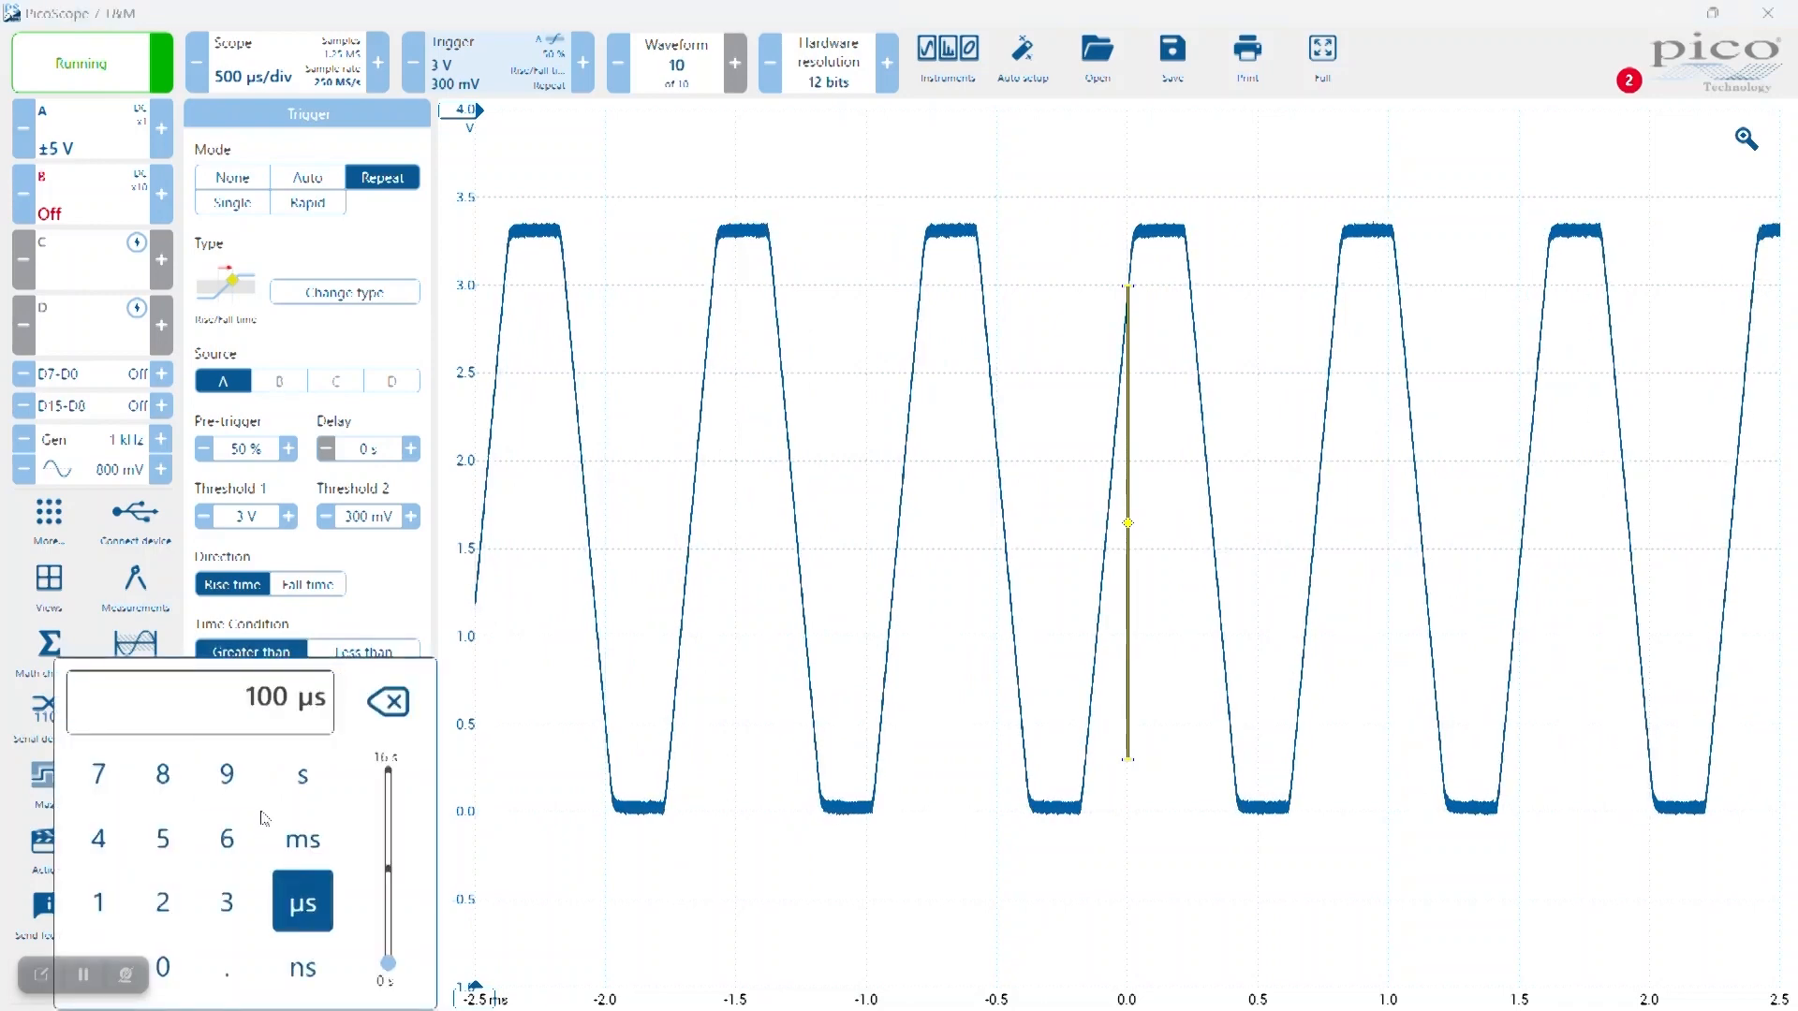
click(184, 899)
click(185, 899)
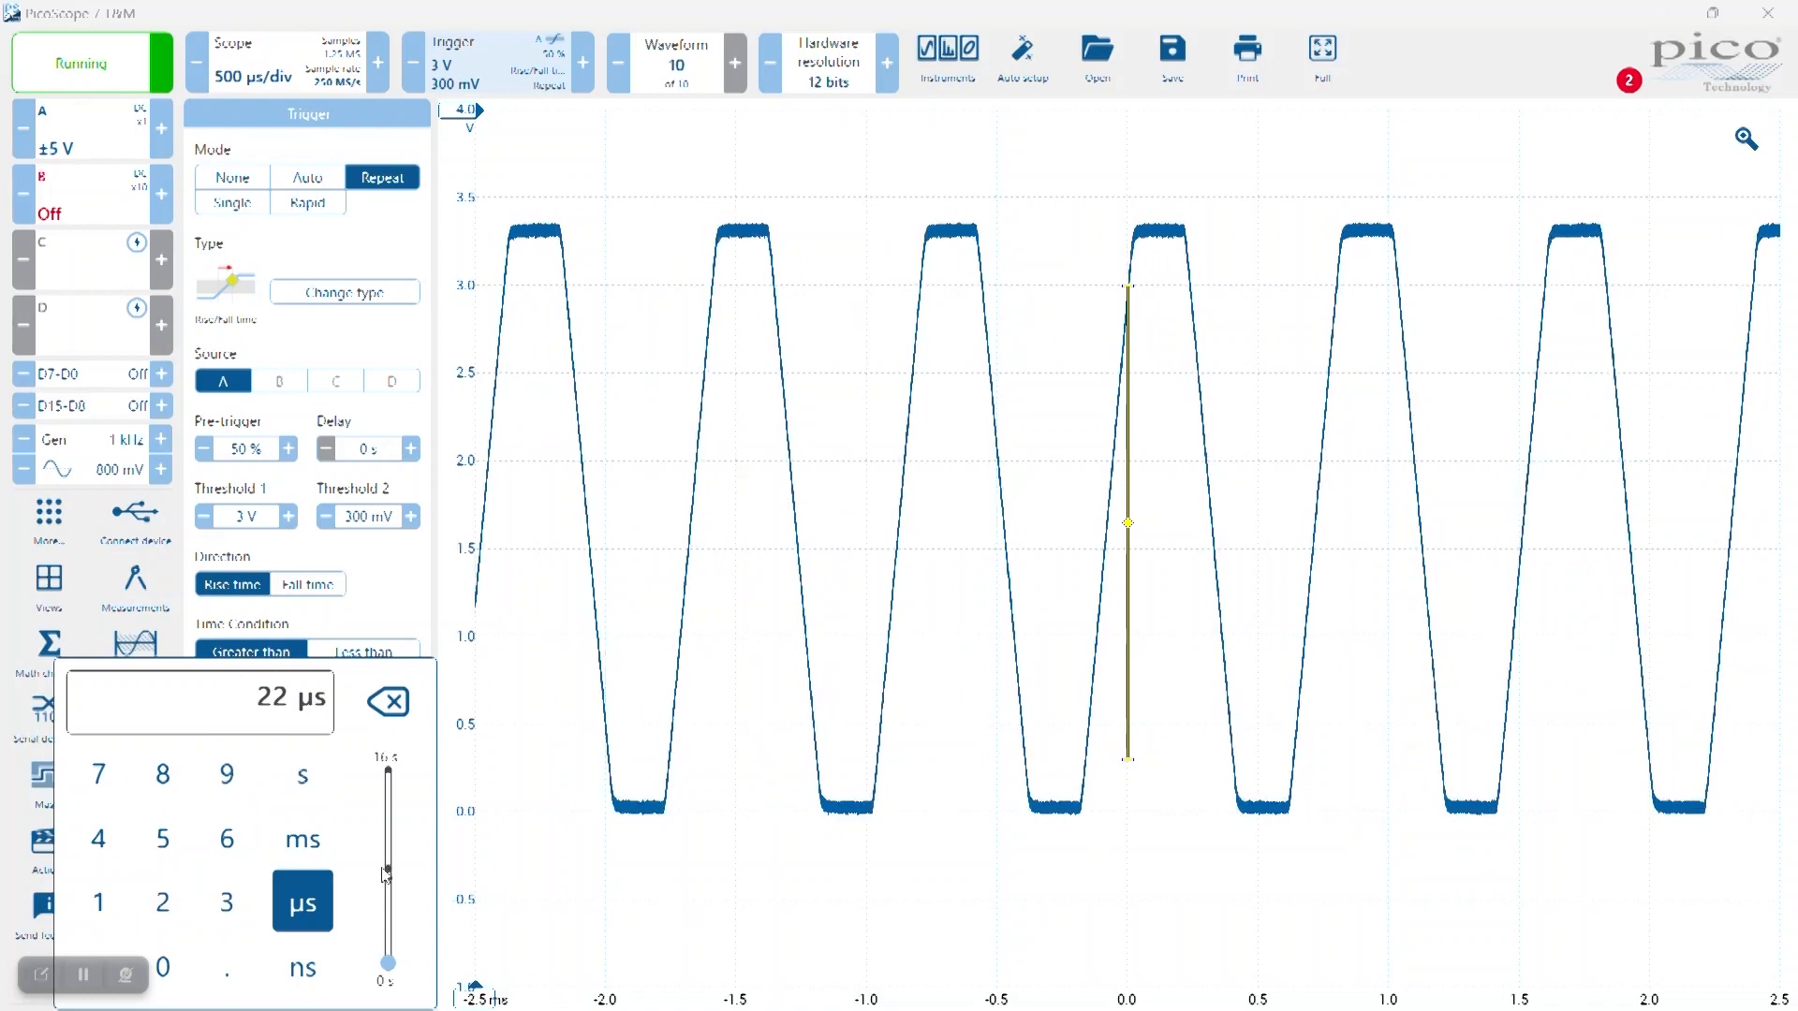
click(174, 966)
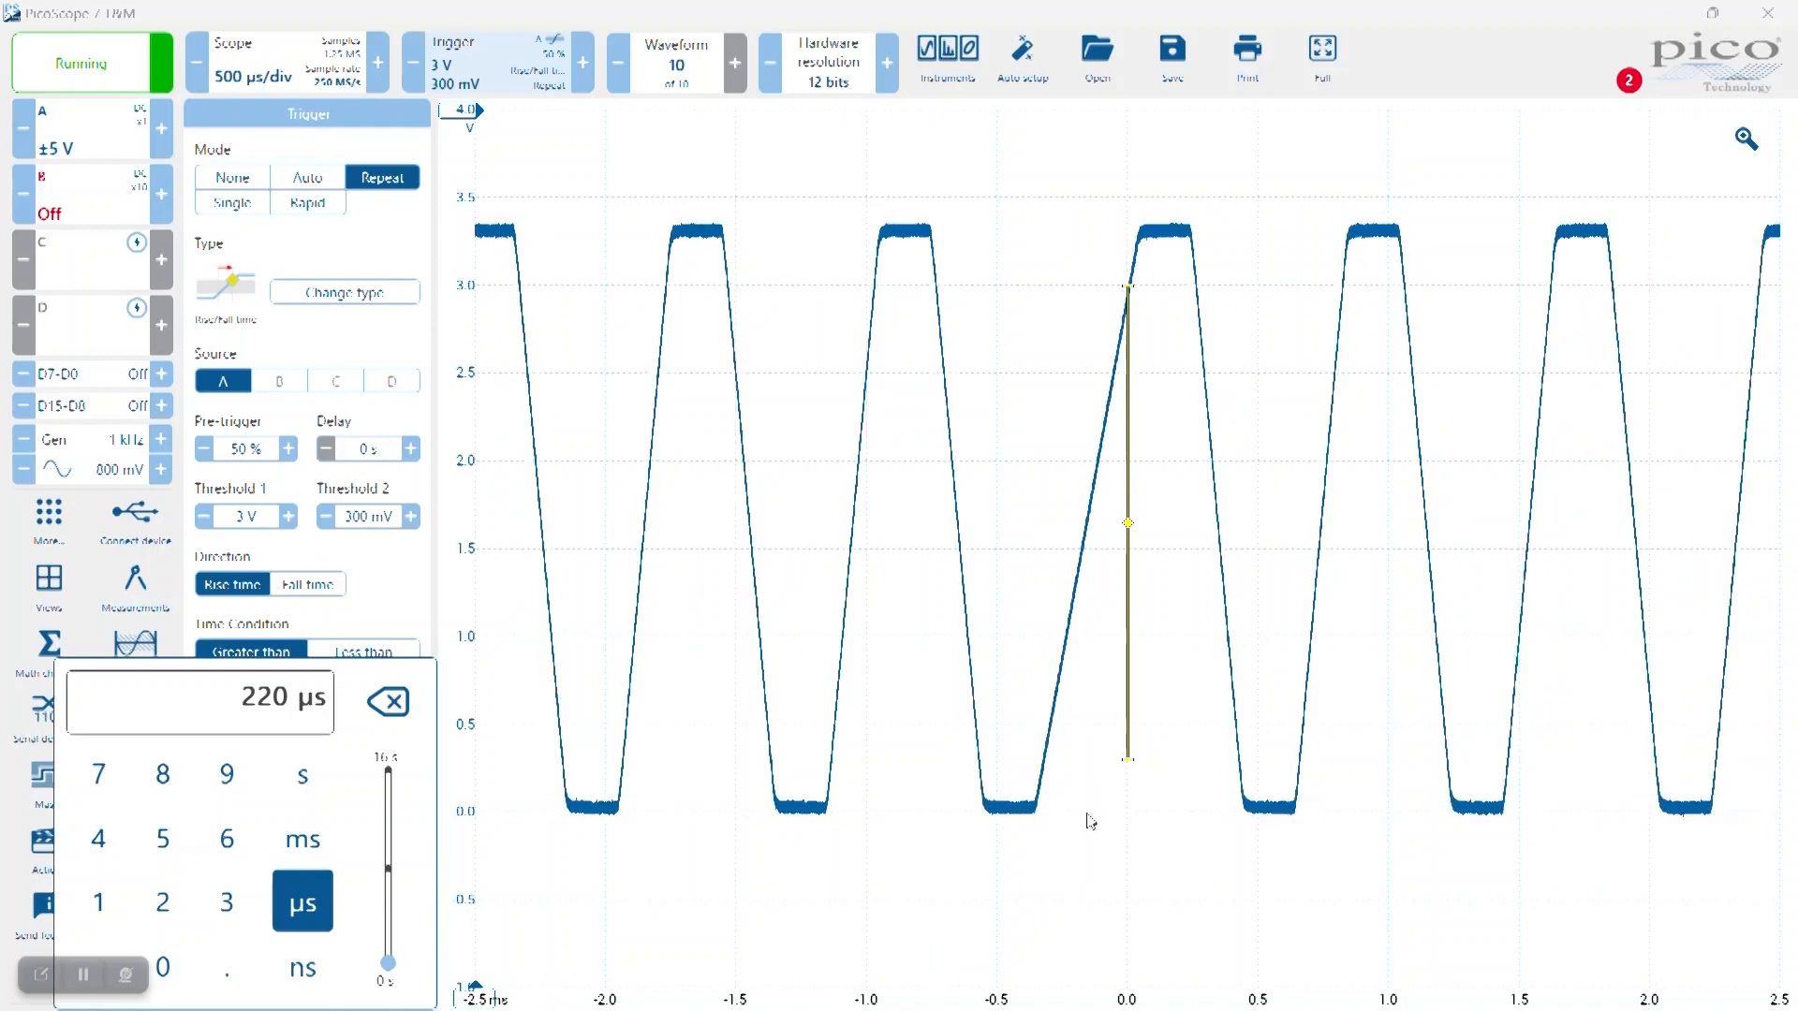
- Measure the duration of the slow rising edge before the trigger point with two time rulers, and restore the full view without rulers
scroll(1093, 833, up, 2)
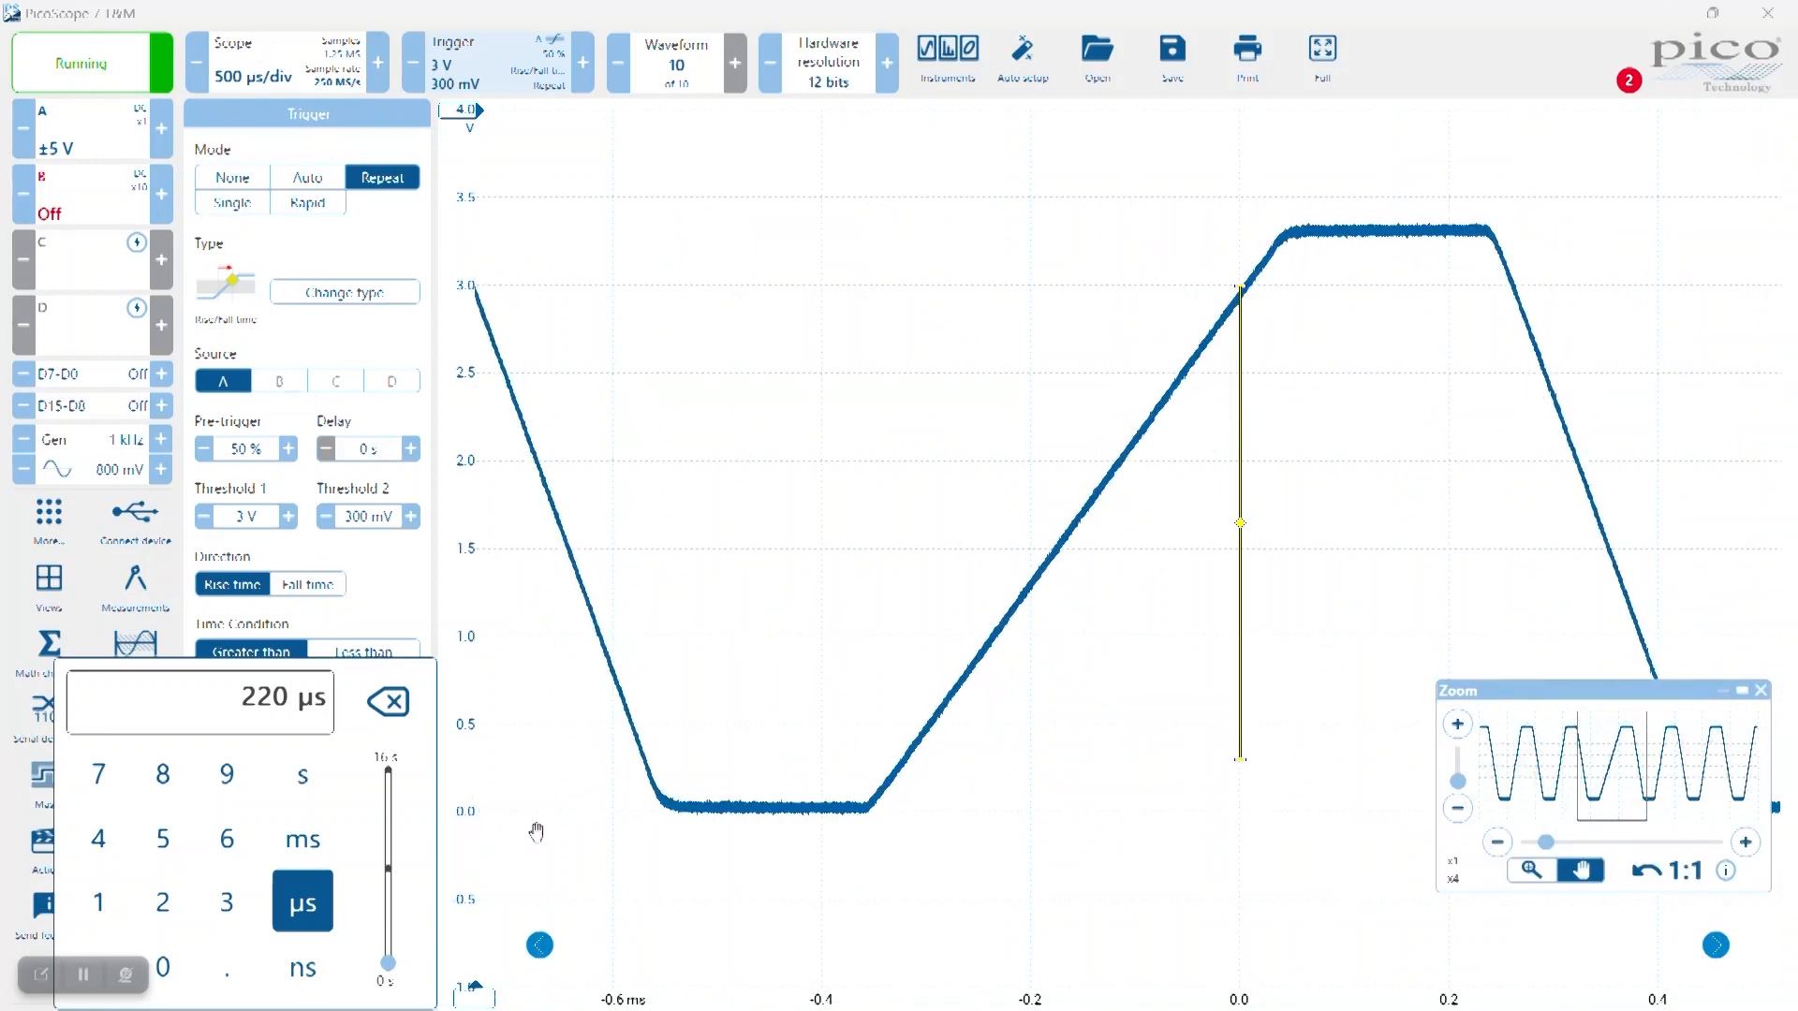
drag(474, 986, 1240, 830)
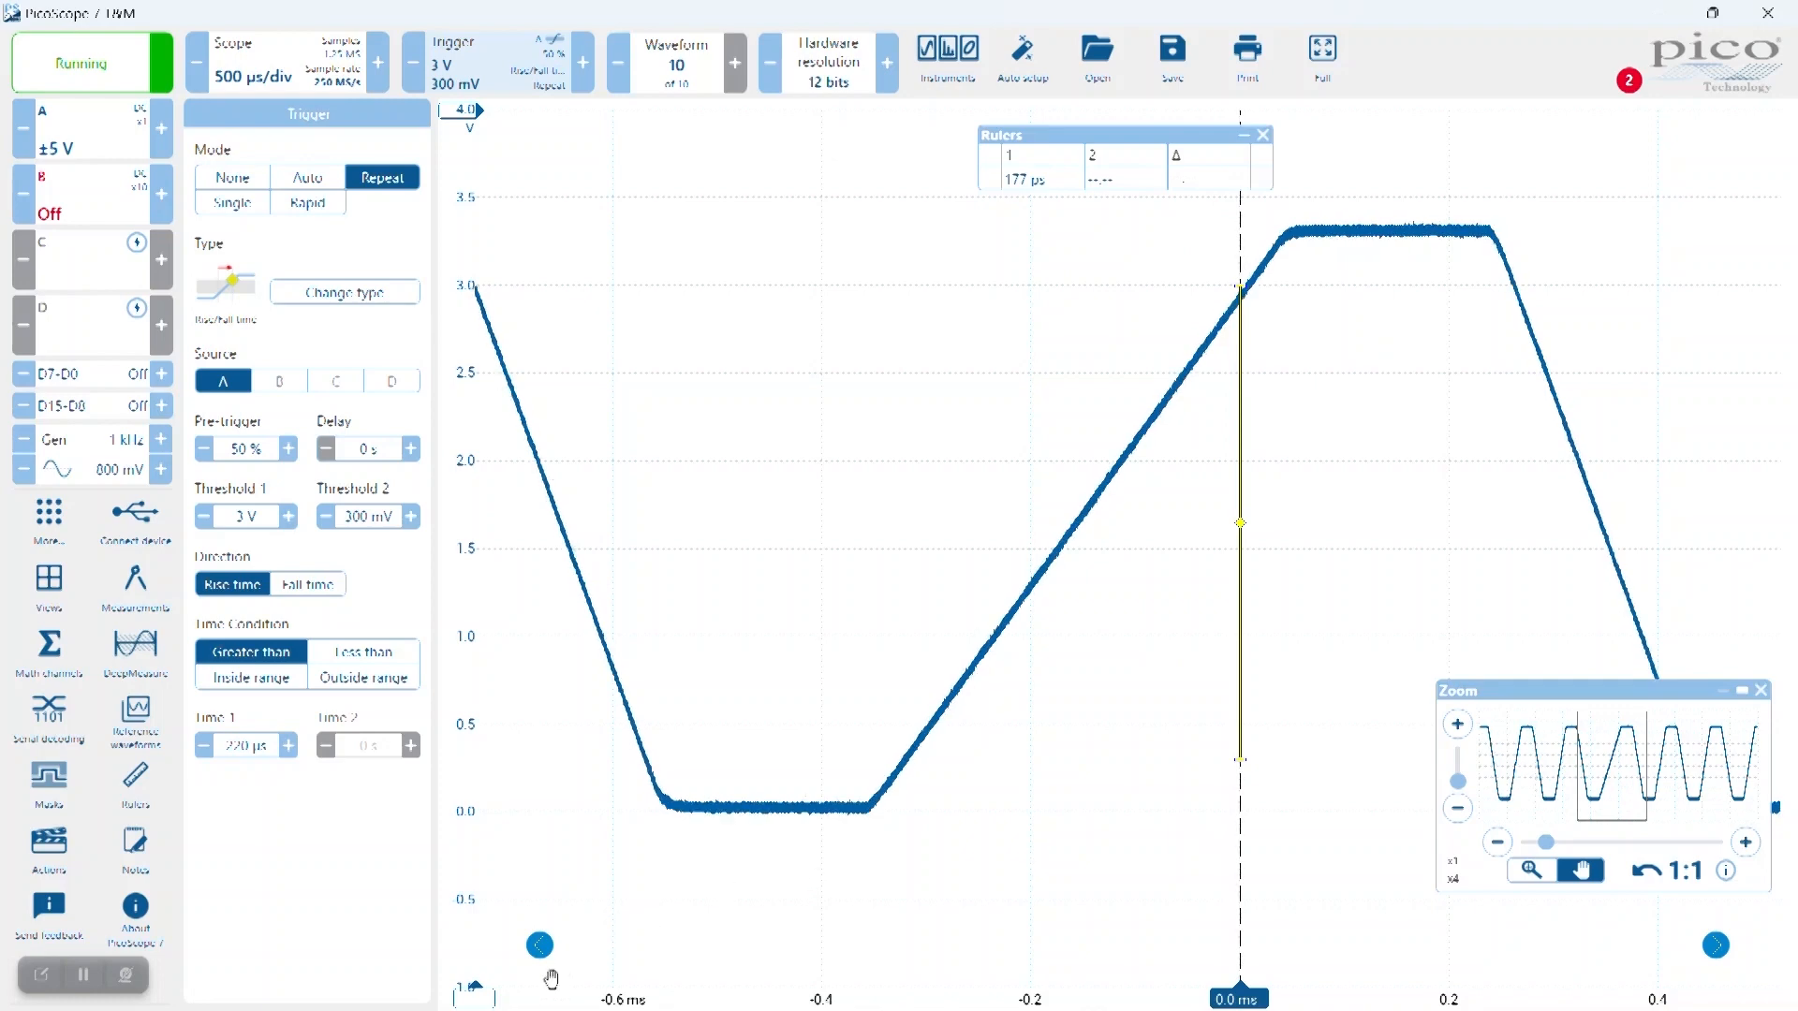
drag(869, 929, 925, 937)
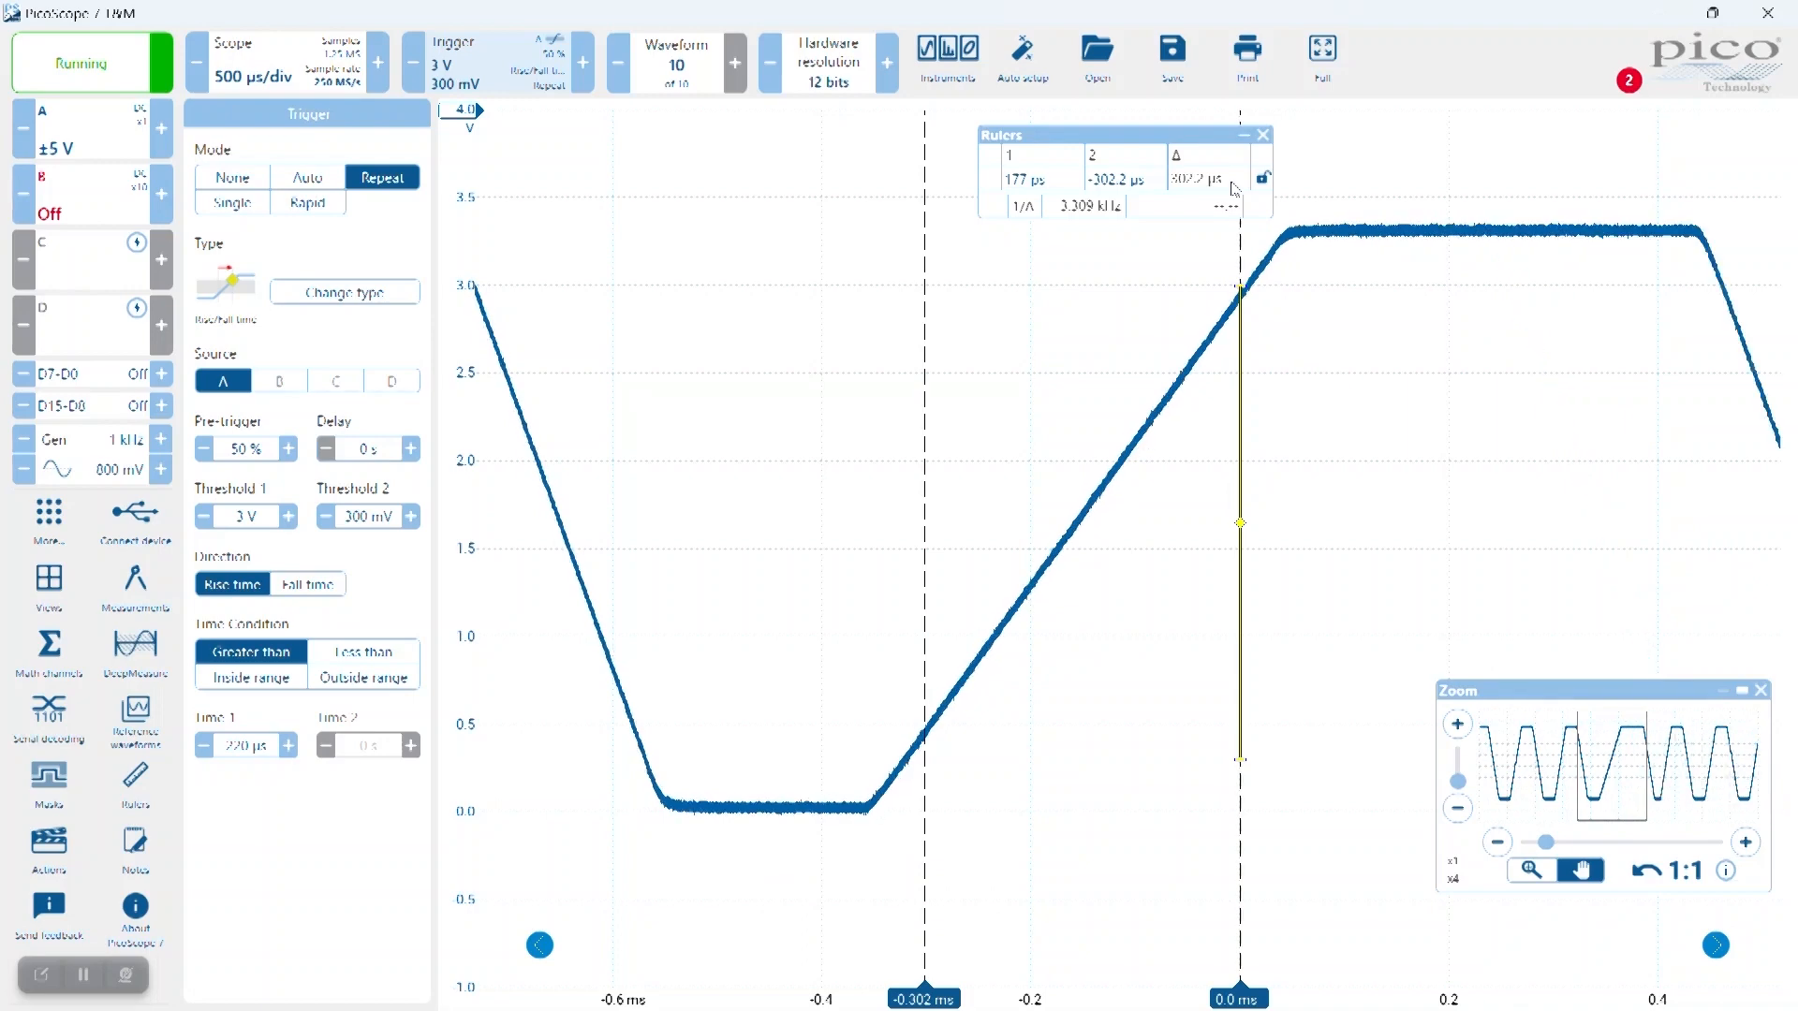
click(1264, 136)
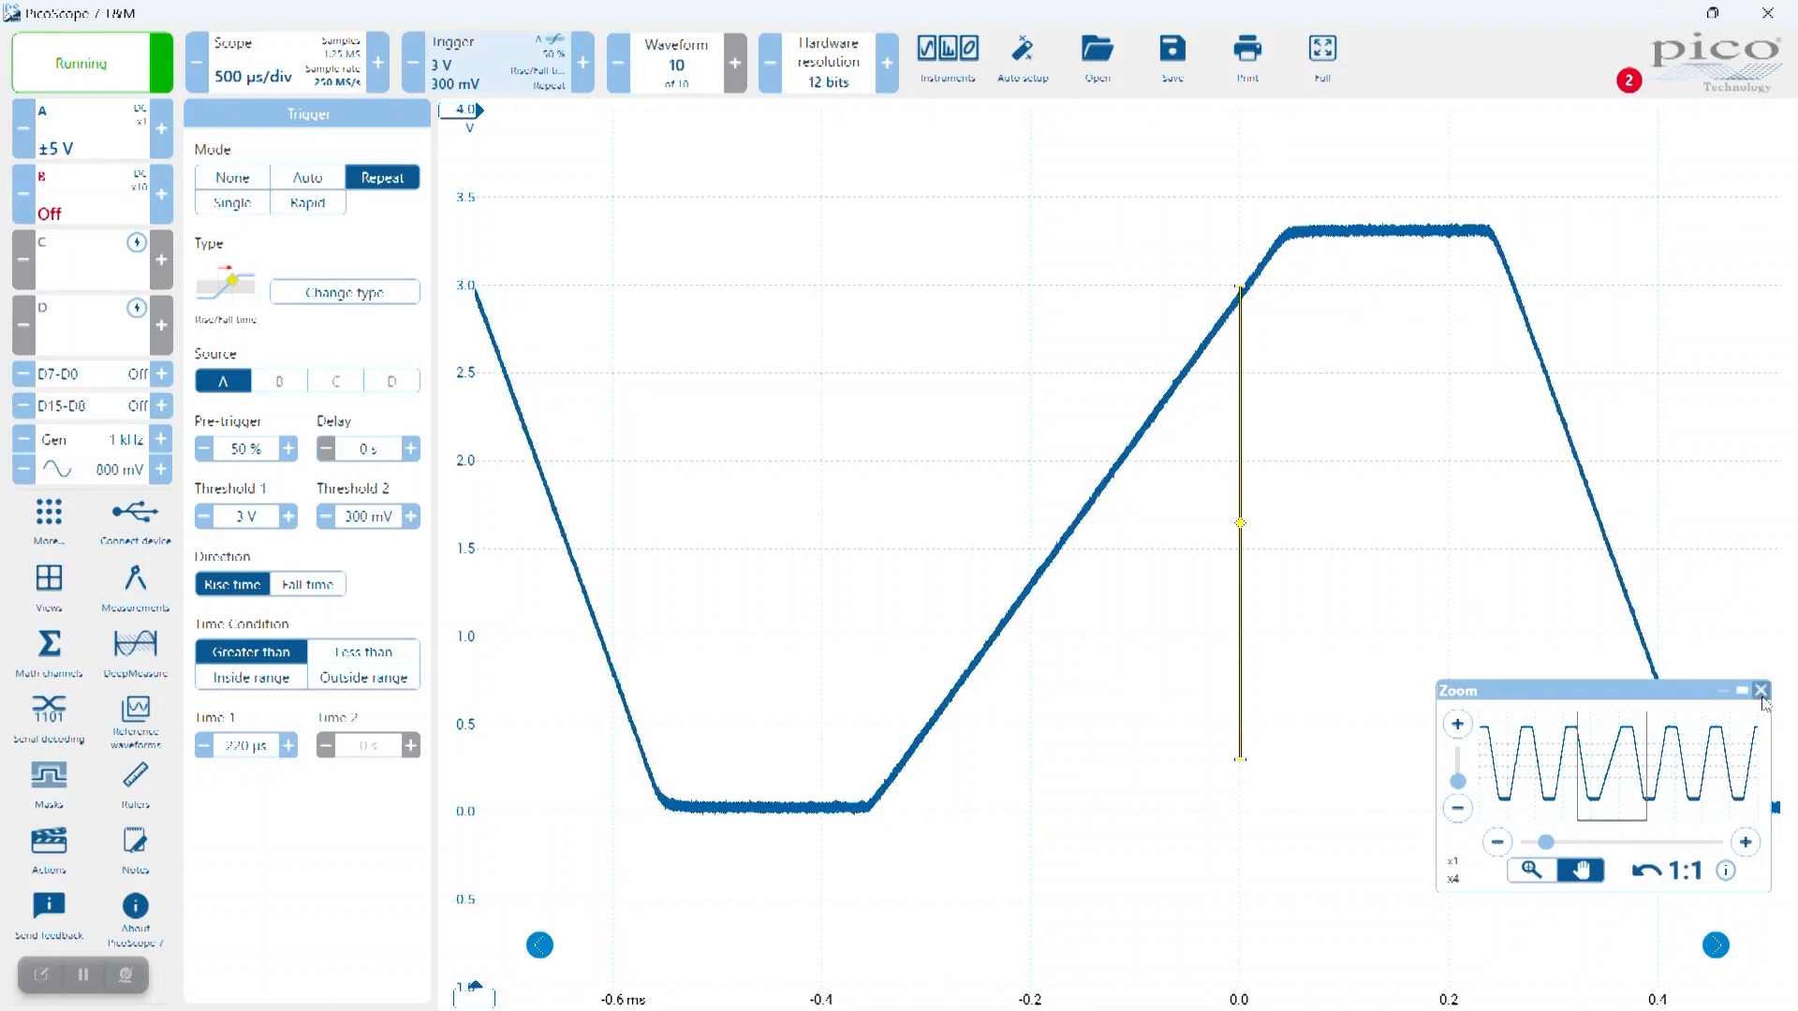
click(1685, 871)
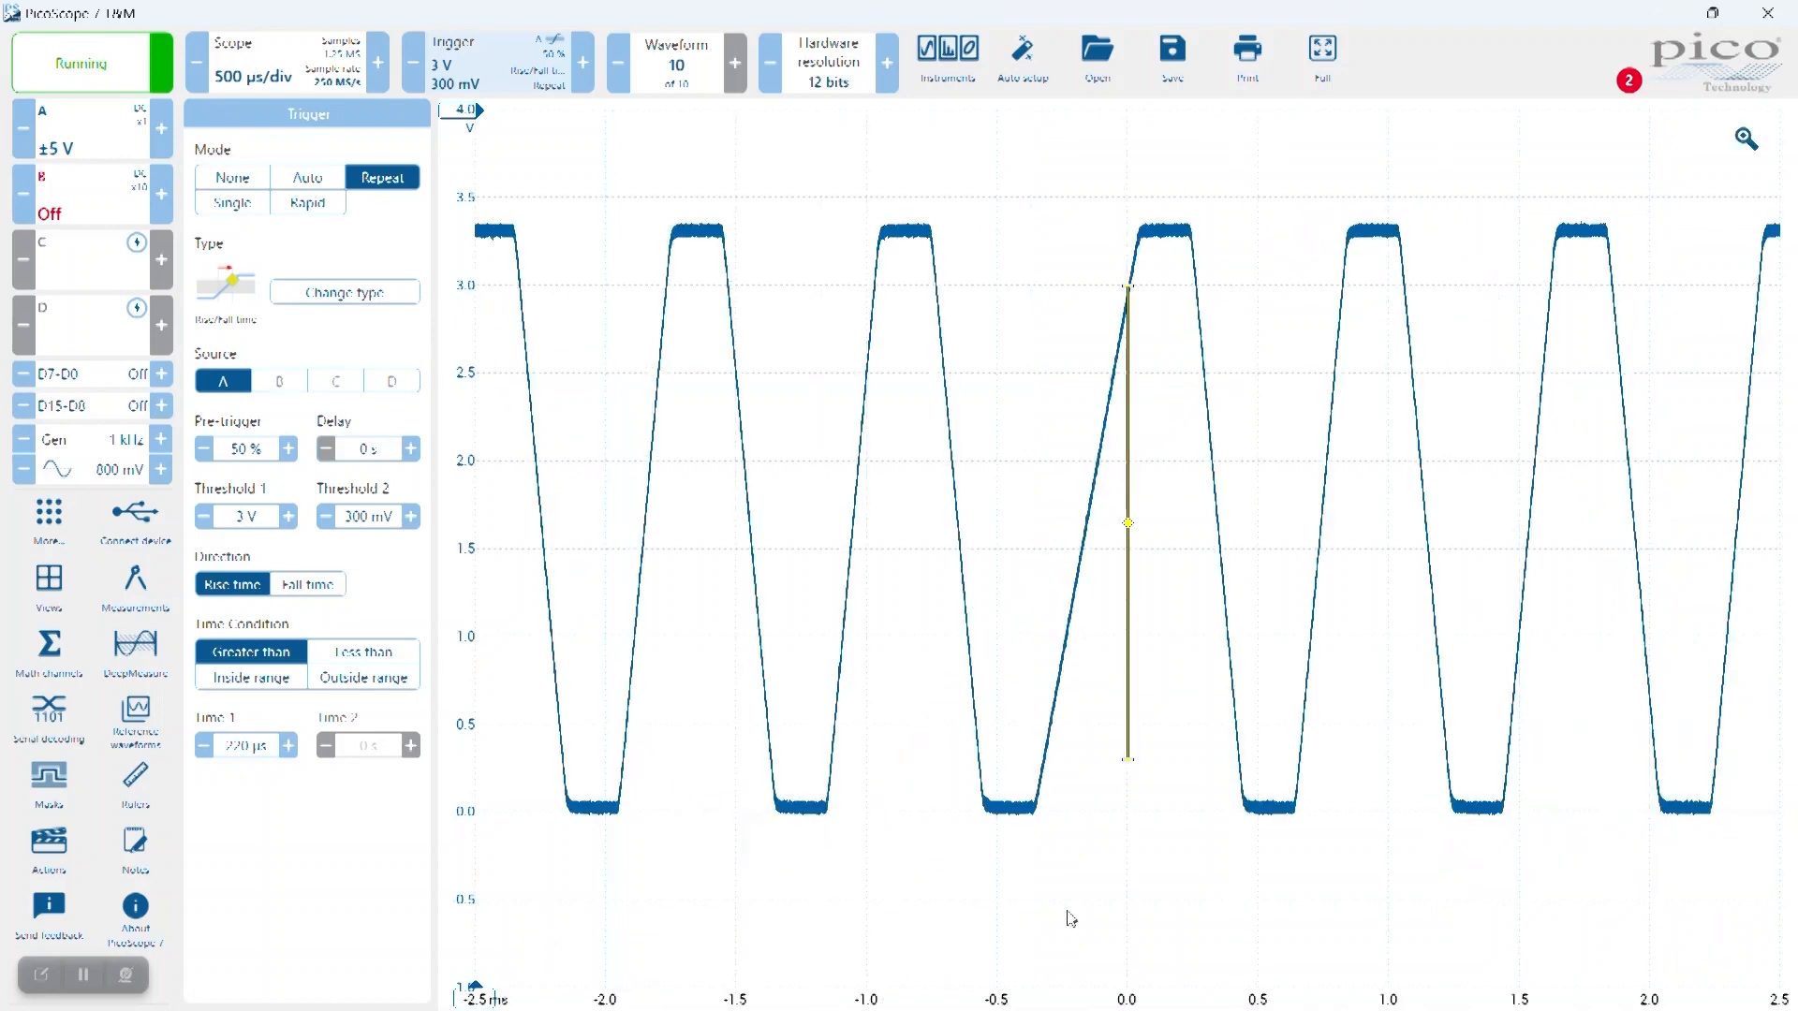